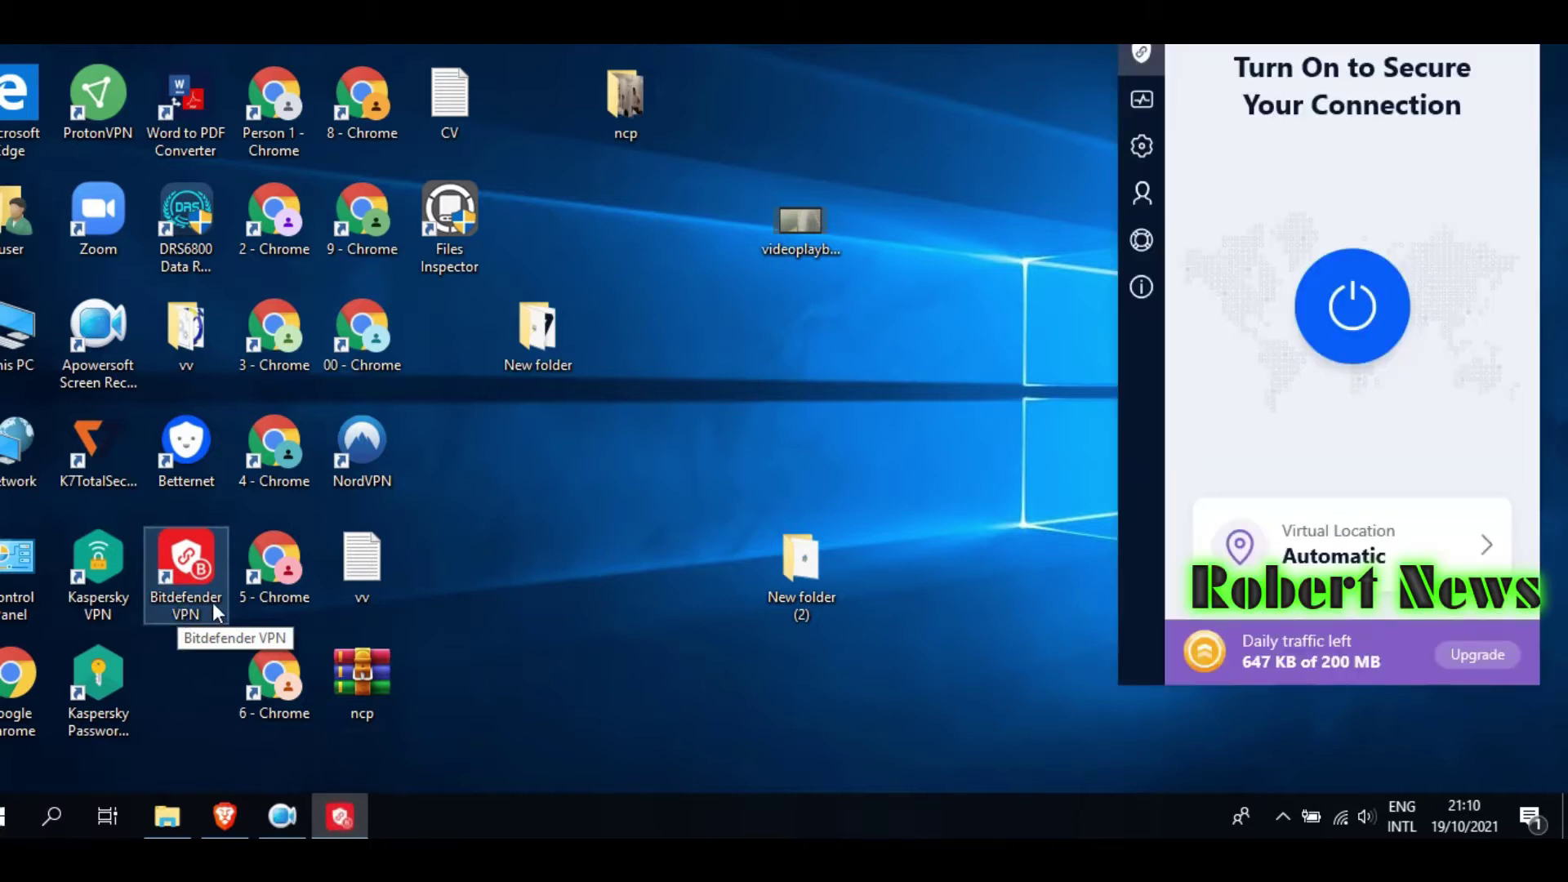
- Centre the Bitdefender VPN window and open the last-session Dashboard
{"action": "left_click_drag", "start_coordinate": [1310, 10], "coordinate": [735, 102]}
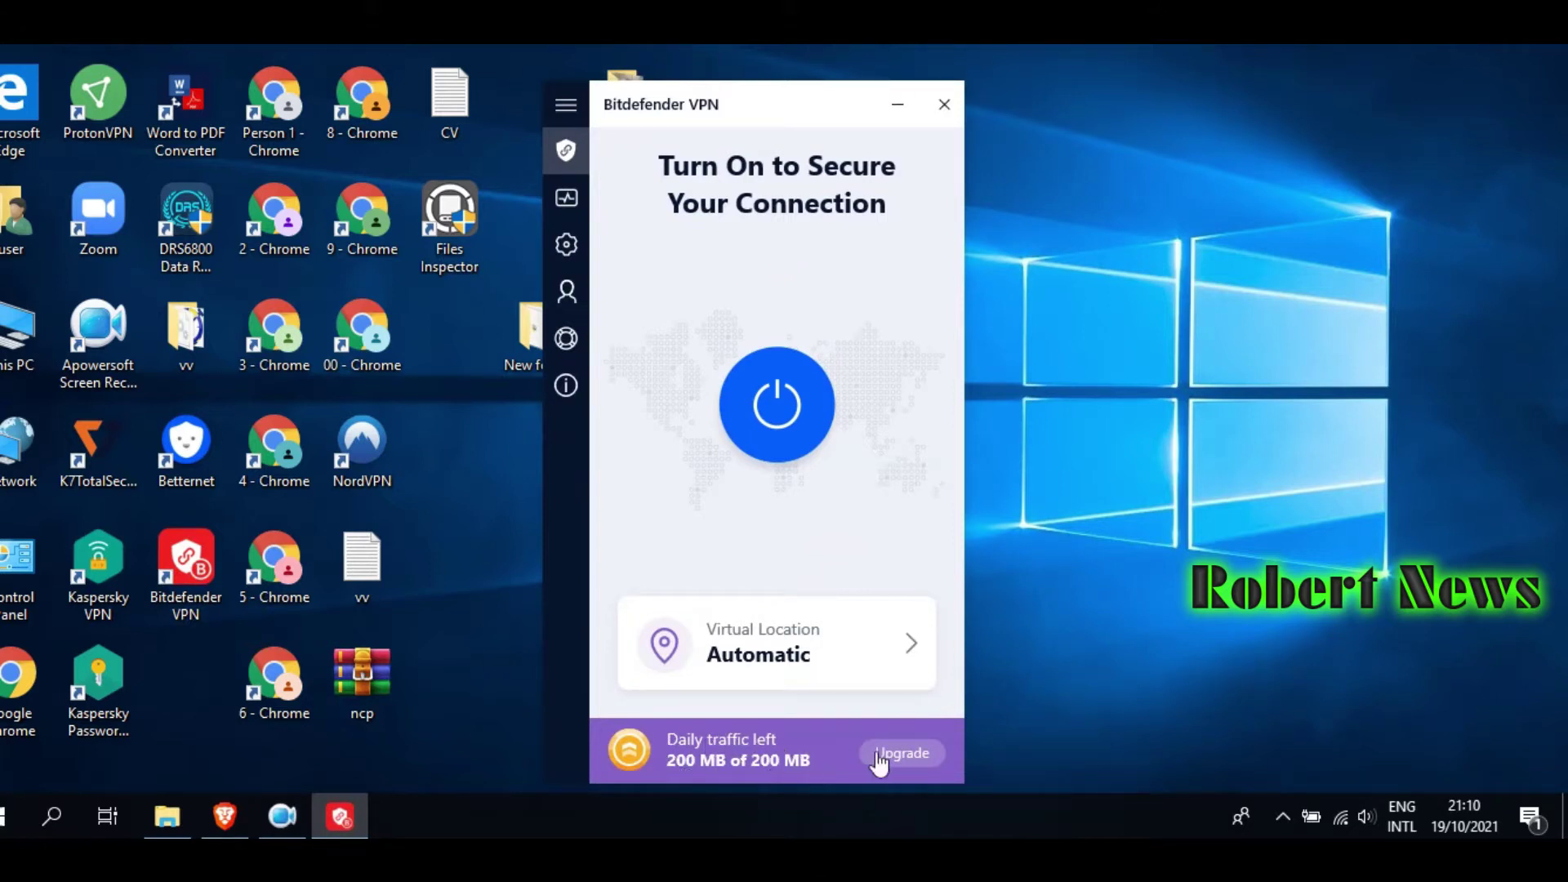
{"action": "left_click", "coordinate": [565, 106]}
{"action": "left_click", "coordinate": [610, 202]}
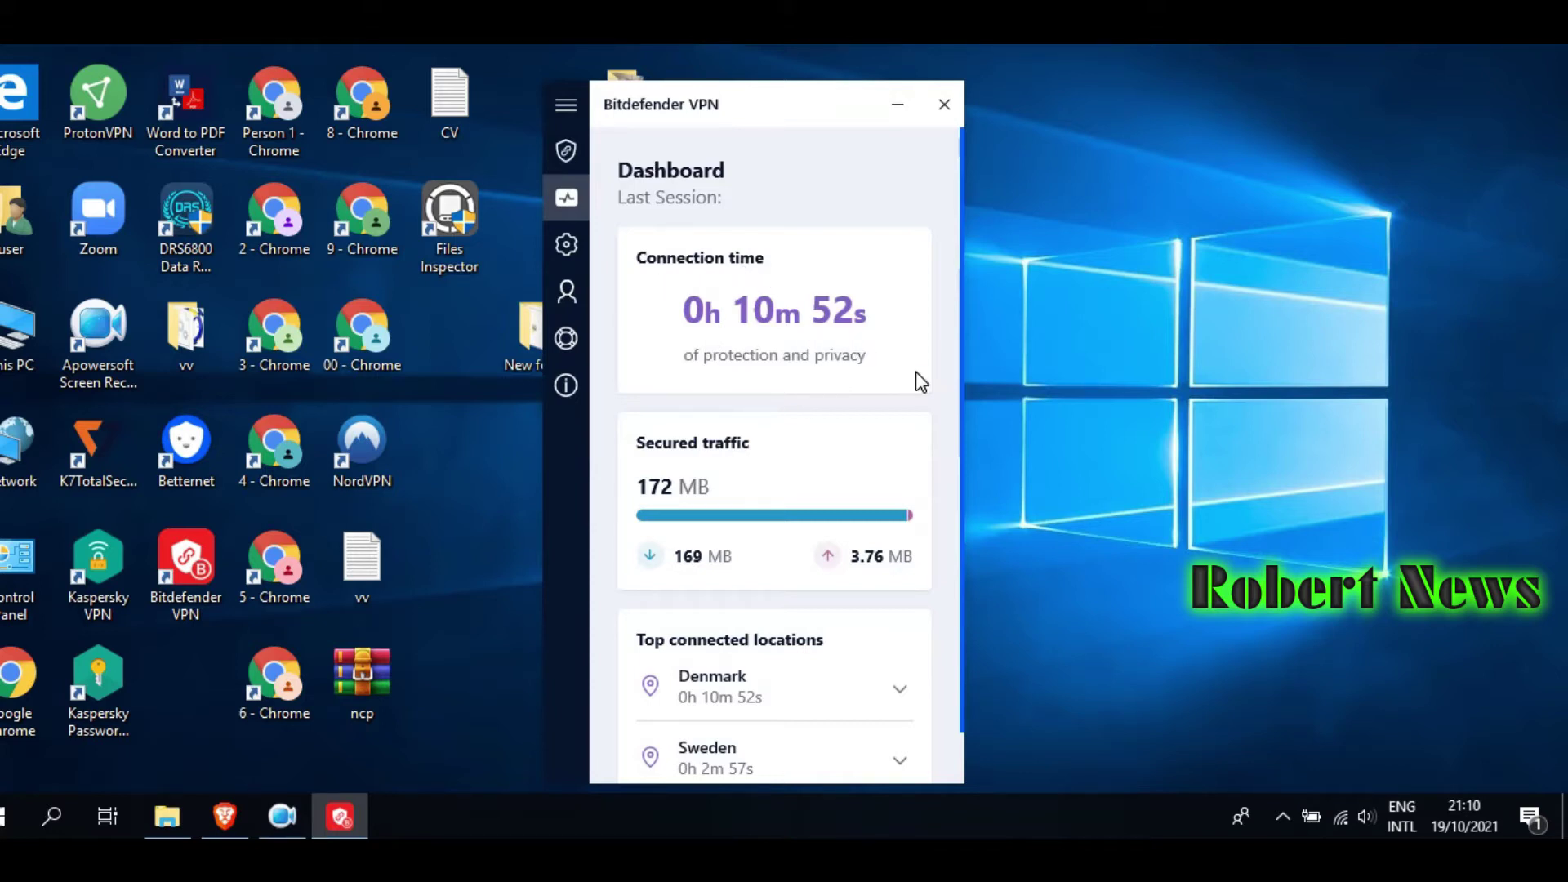
{"action": "scroll", "coordinate": [820, 410], "scroll_direction": "down", "scroll_amount": 1}
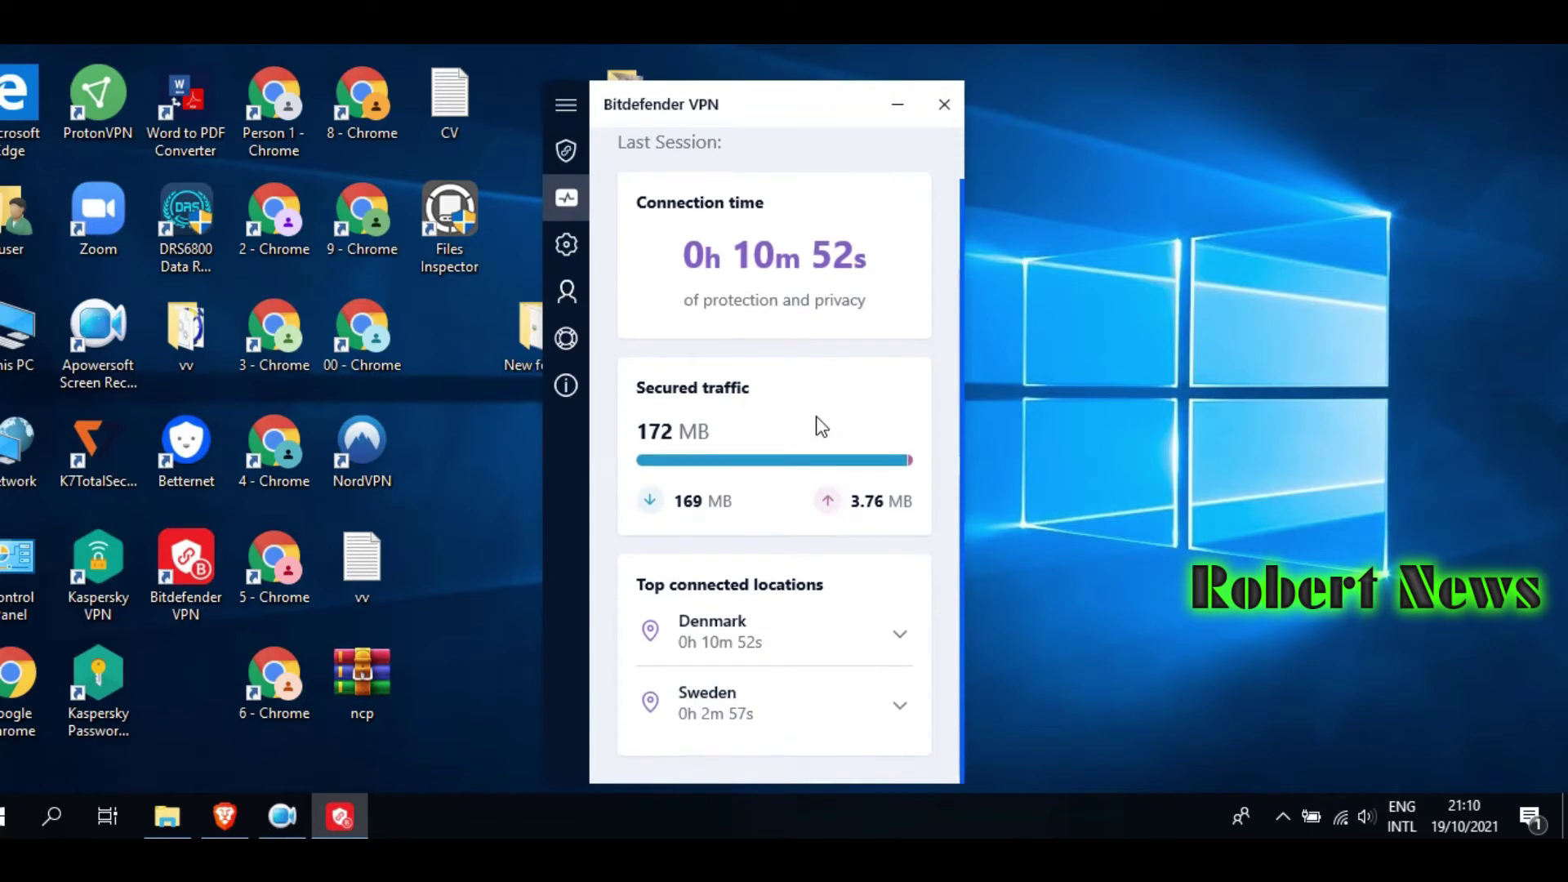
{"action": "left_click", "coordinate": [912, 640]}
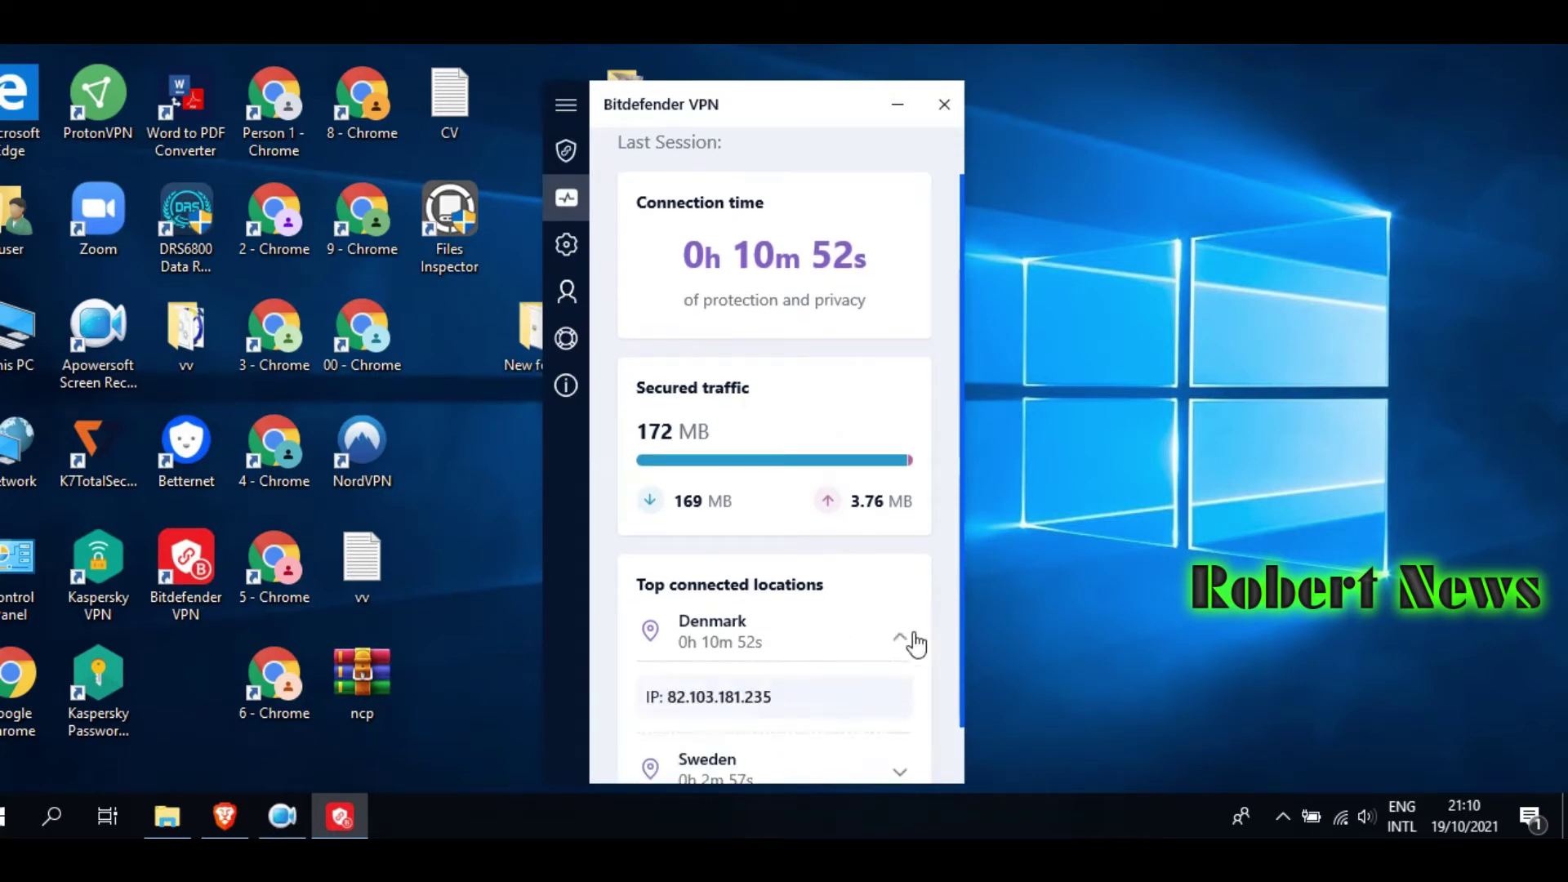
{"action": "scroll", "coordinate": [788, 596], "scroll_direction": "up", "scroll_amount": 1}
{"action": "scroll", "coordinate": [783, 582], "scroll_direction": "down", "scroll_amount": 1}
{"action": "scroll", "coordinate": [958, 629], "scroll_direction": "down", "scroll_amount": 1}
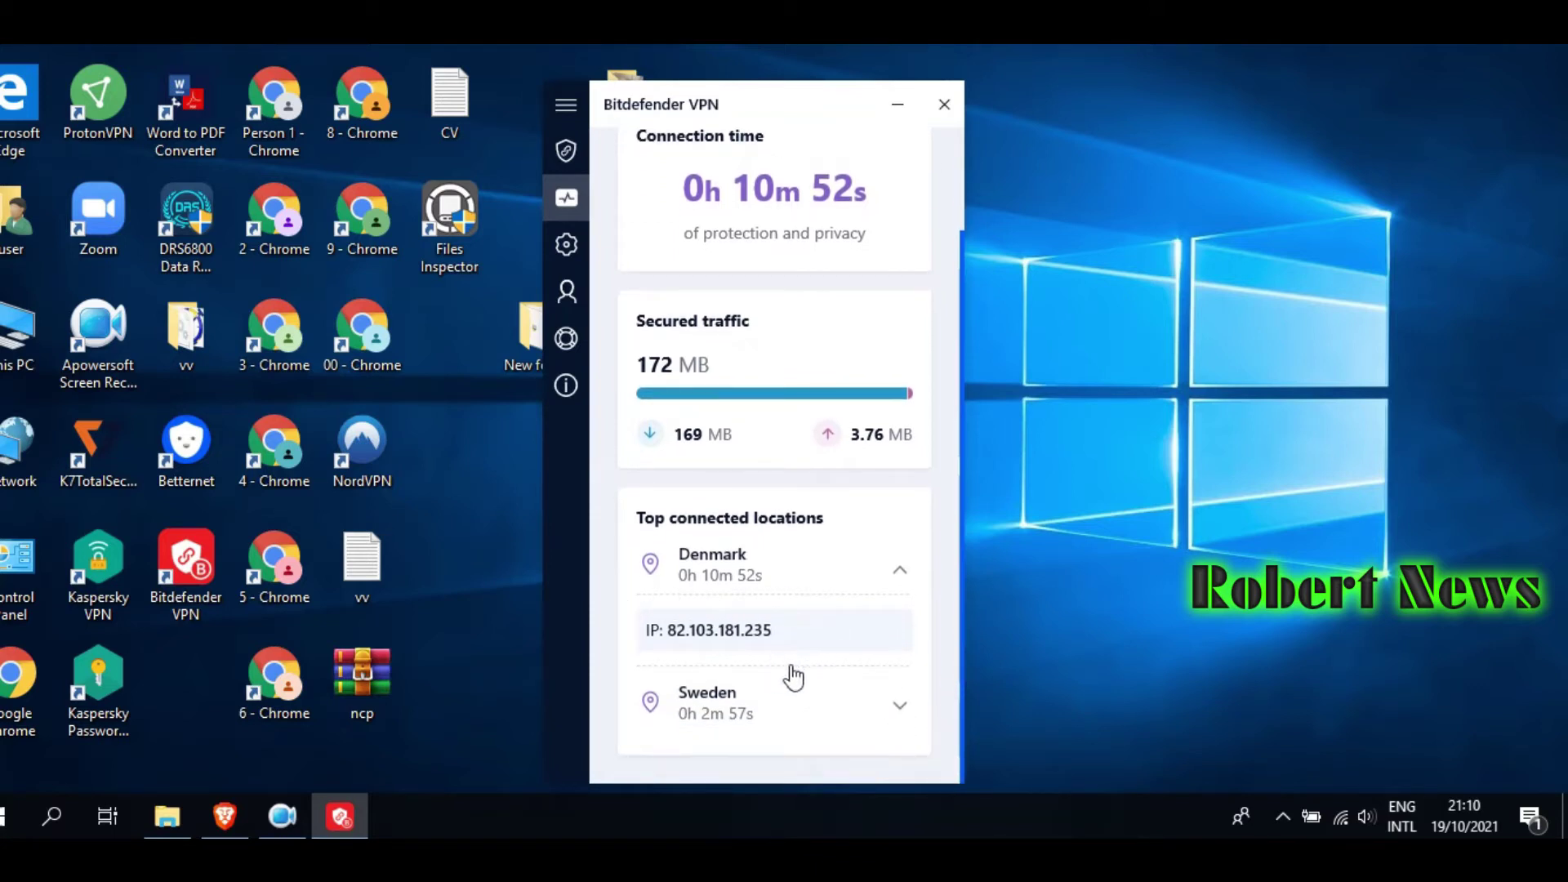
{"action": "left_click", "coordinate": [566, 107]}
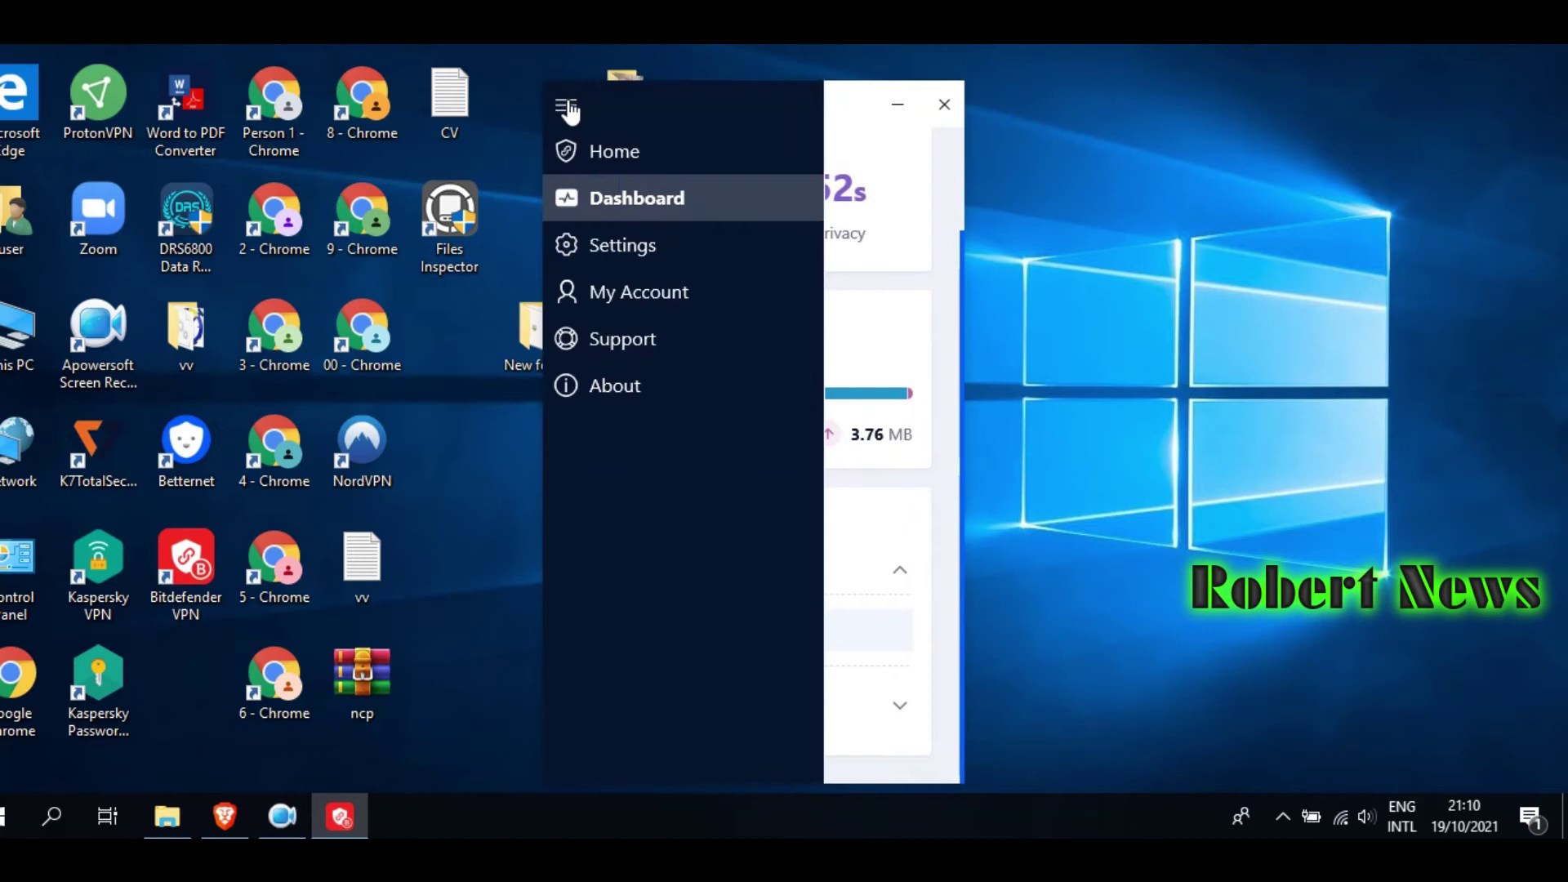
{"action": "left_click", "coordinate": [611, 152]}
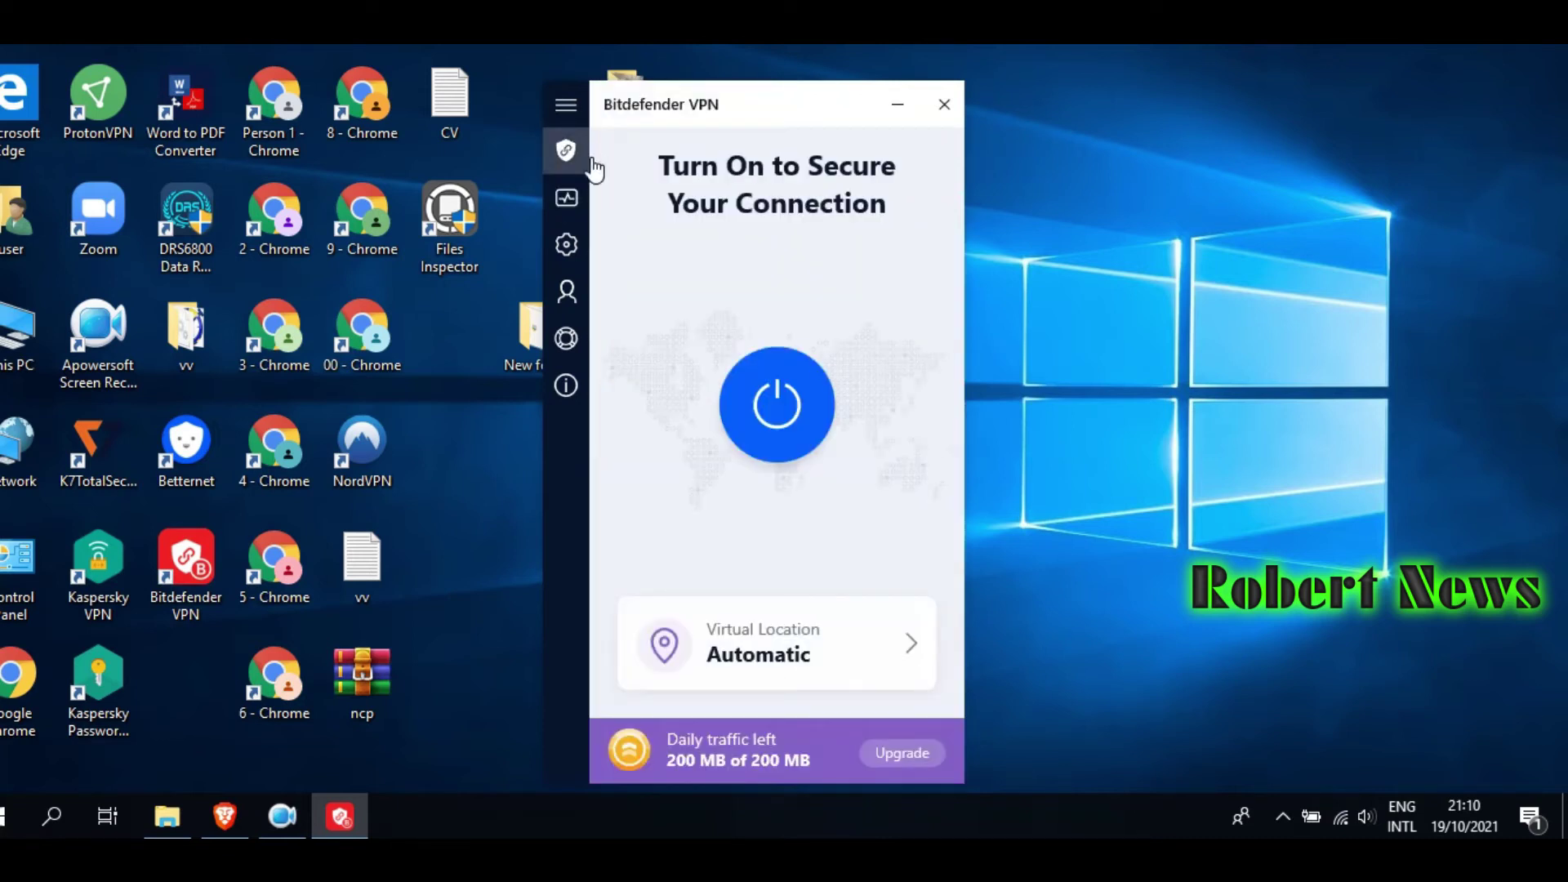
{"action": "left_click", "coordinate": [565, 105]}
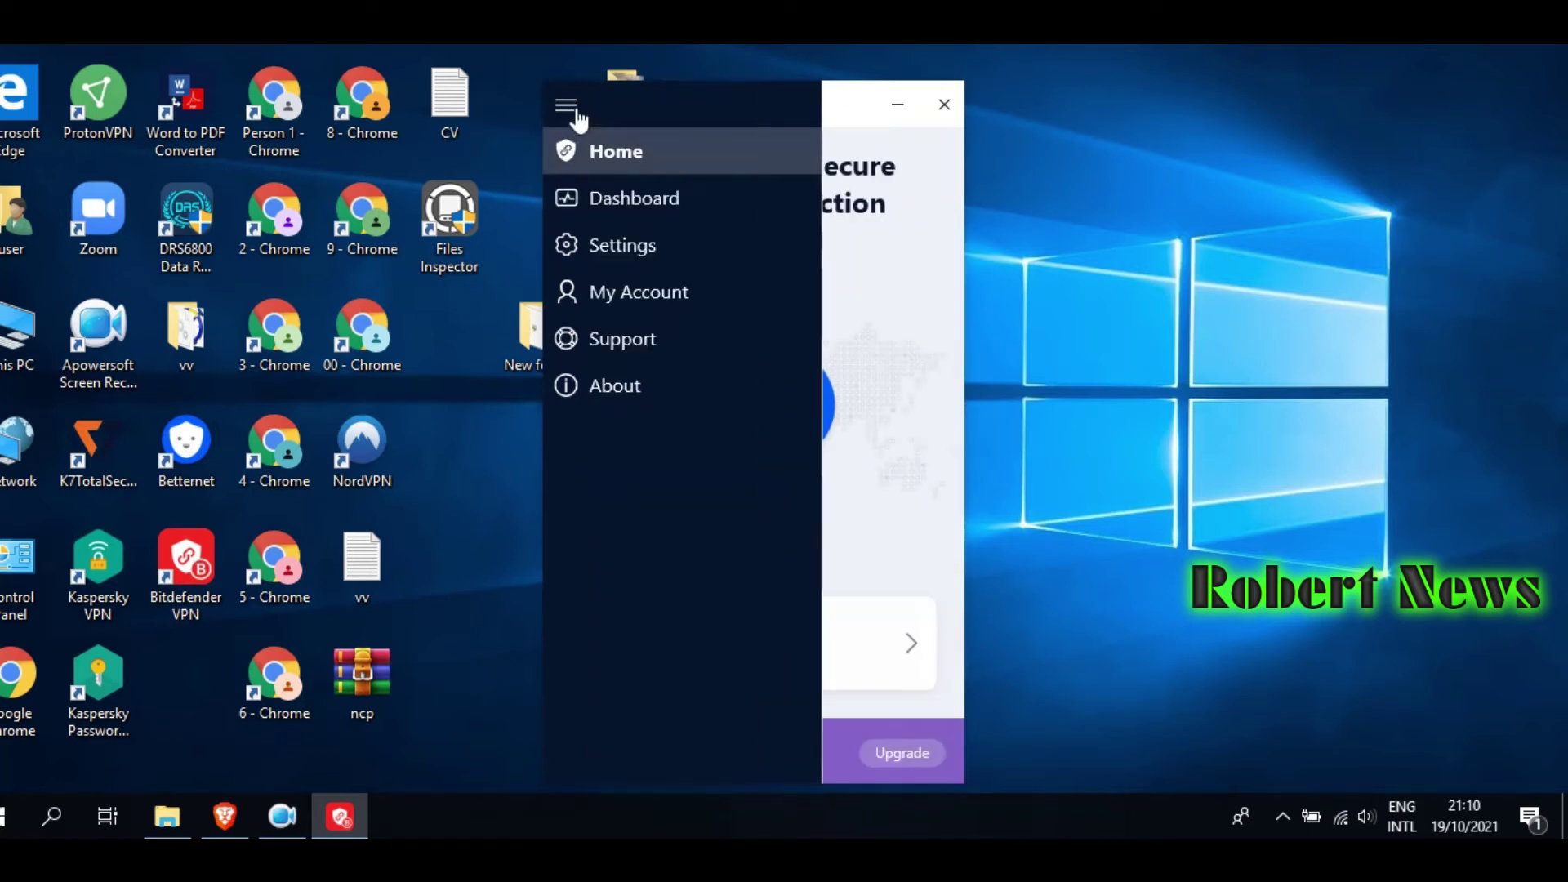
{"action": "left_click", "coordinate": [619, 201]}
{"action": "scroll", "coordinate": [794, 407], "scroll_direction": "down", "scroll_amount": 1}
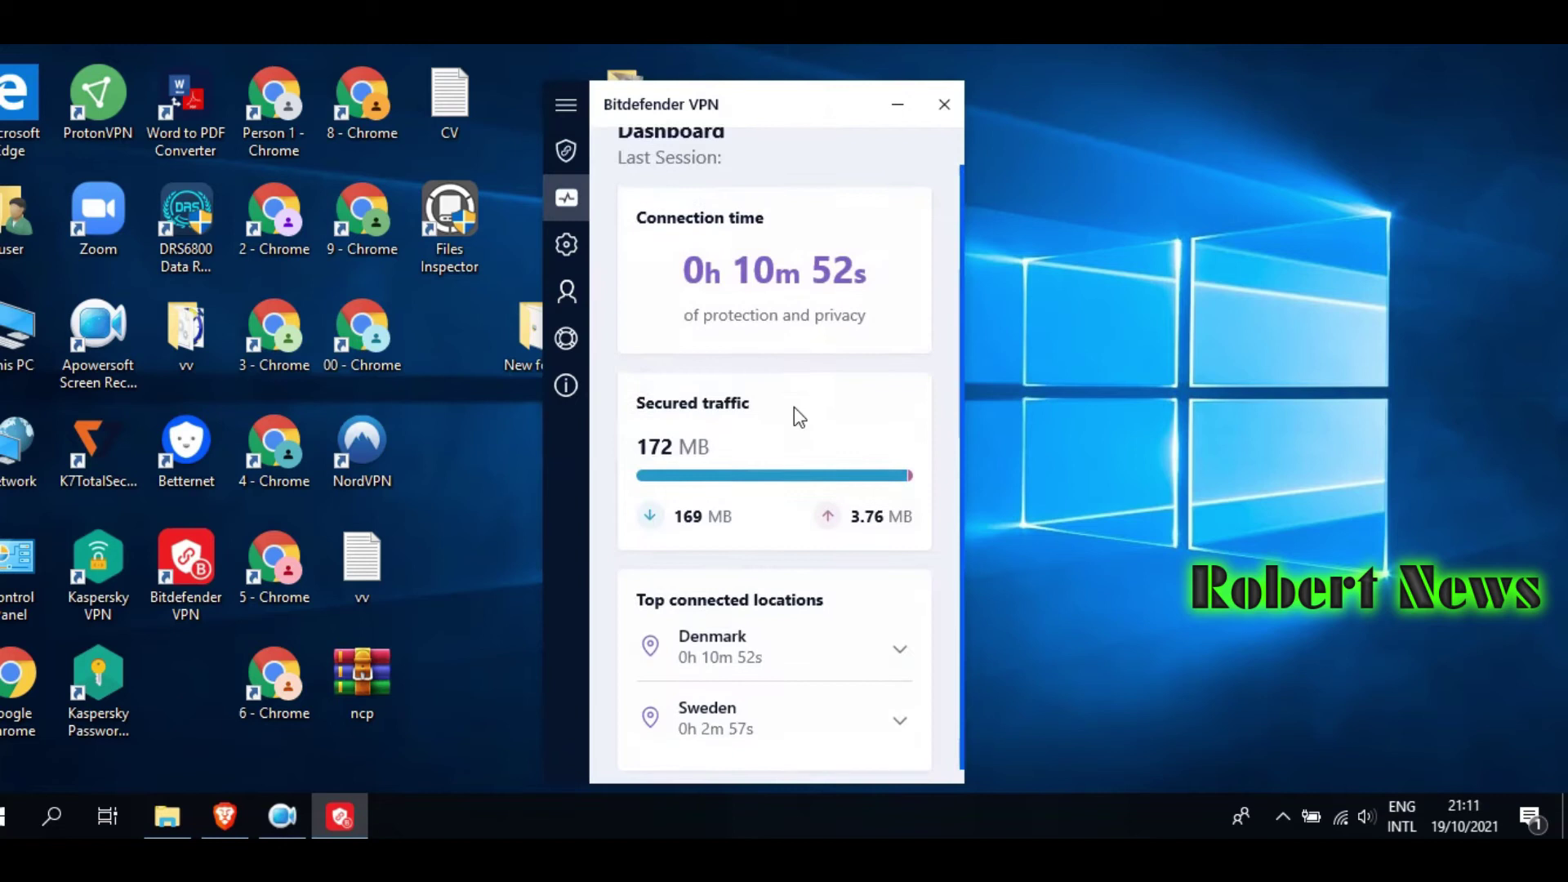
- Browse the app settings and the account and subscription details
{"action": "left_click", "coordinate": [567, 244]}
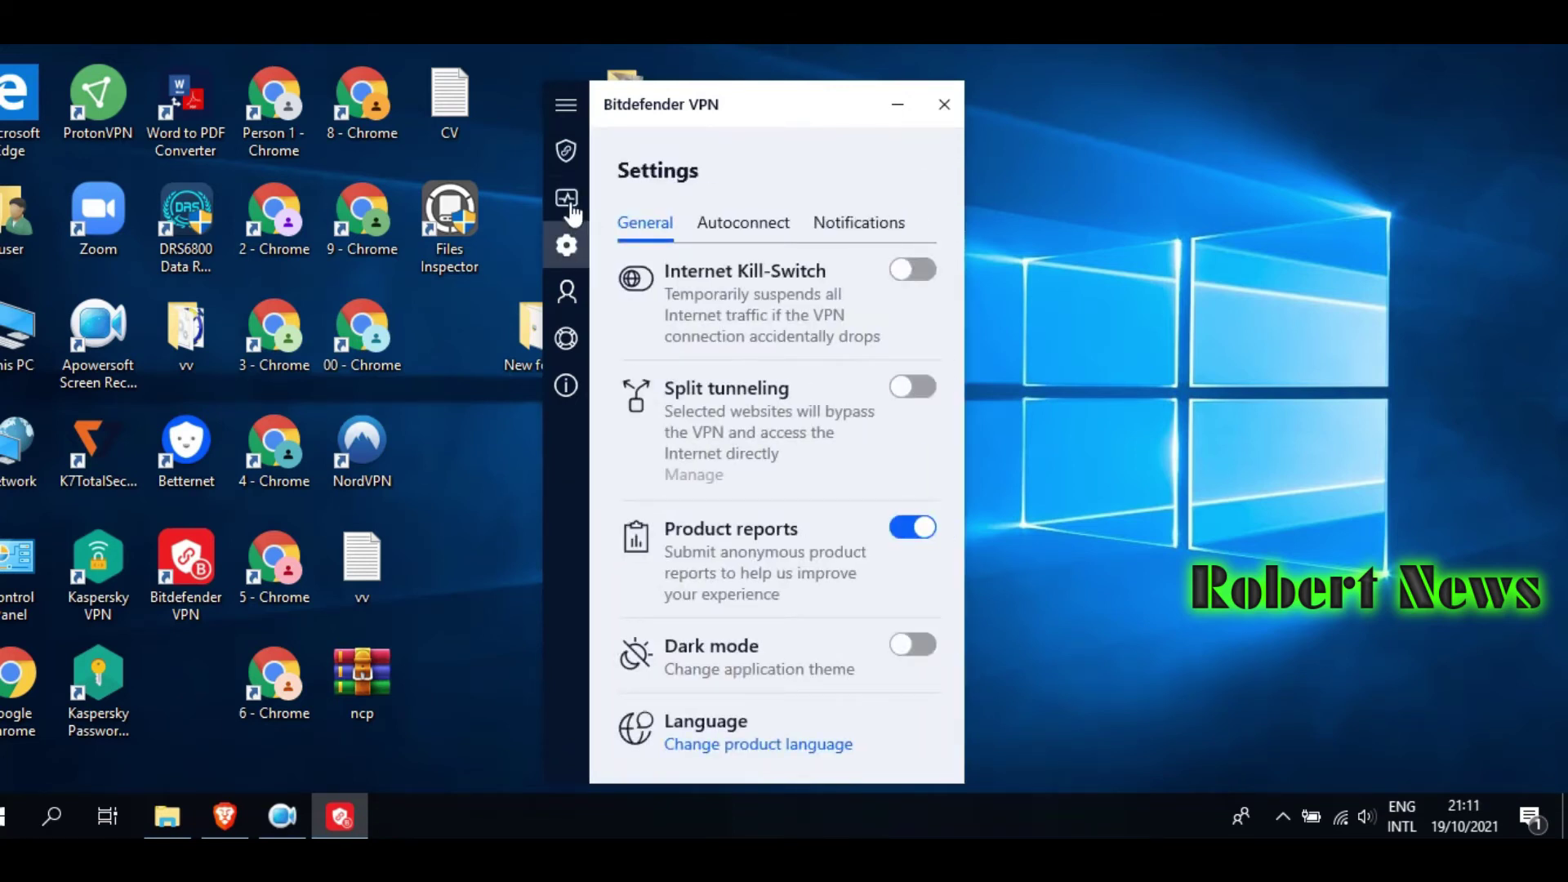
{"action": "left_click", "coordinate": [569, 204]}
{"action": "left_click", "coordinate": [590, 265]}
{"action": "left_click", "coordinate": [569, 294]}
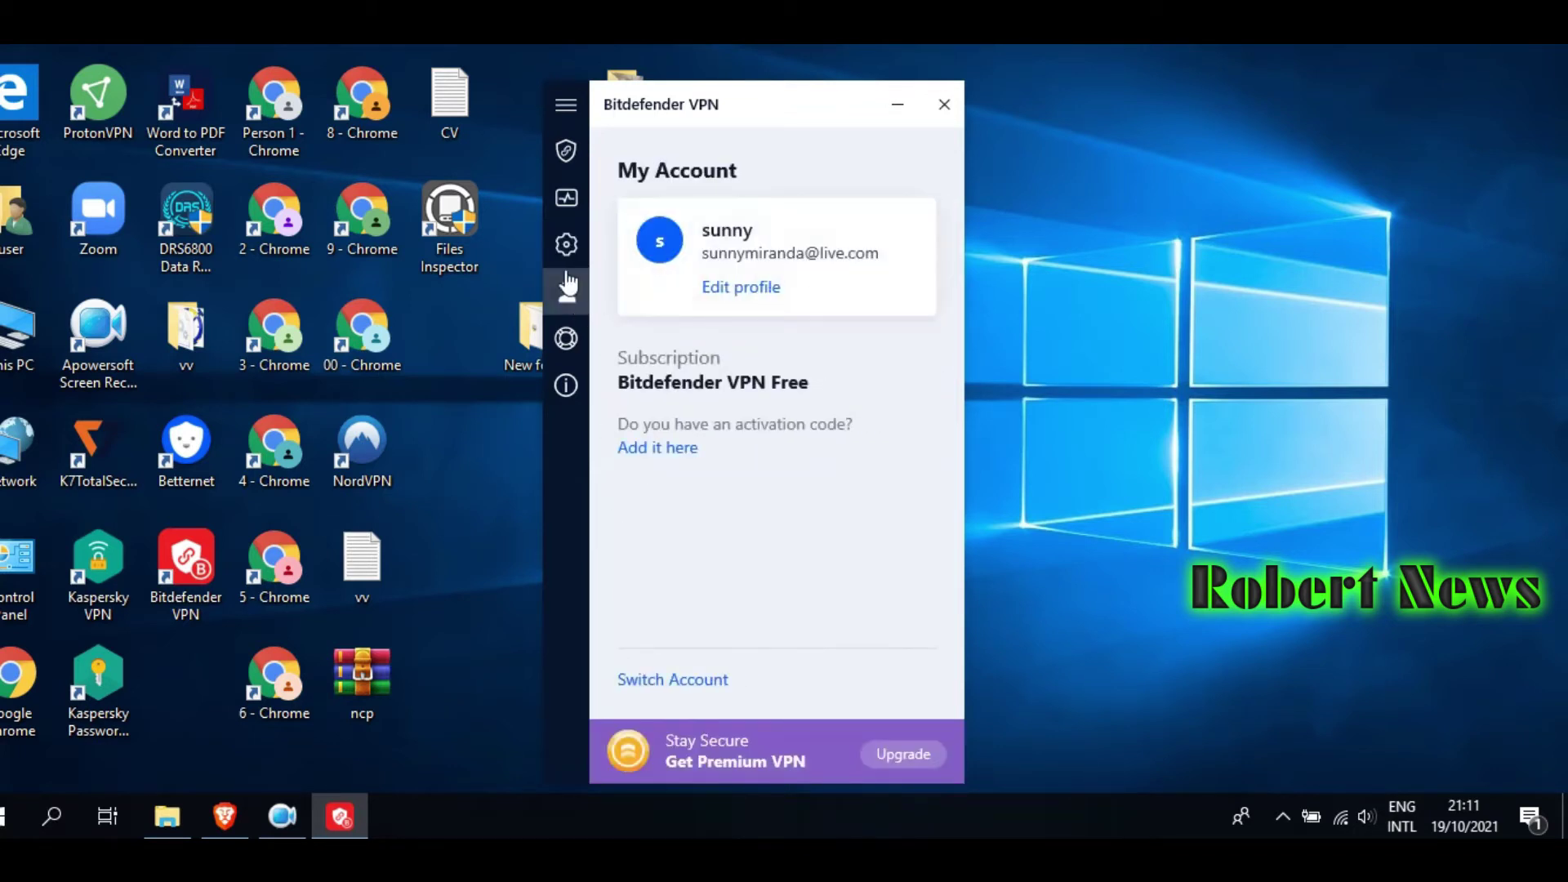
{"action": "left_click", "coordinate": [570, 261]}
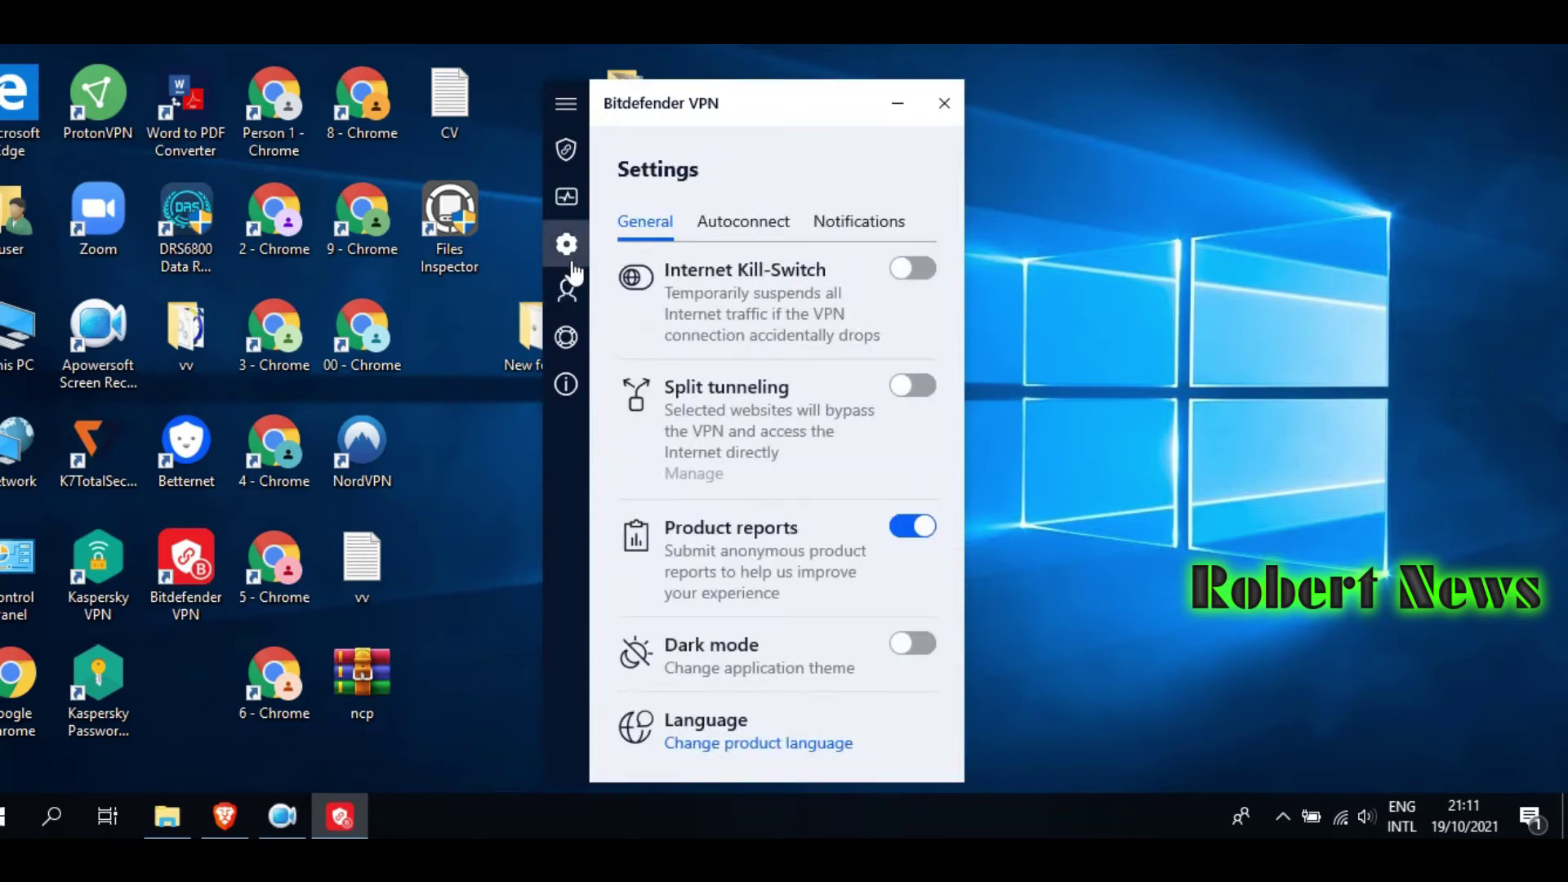
- View the Support page and the About page showing version 25.4.4.44, then return Home
{"action": "left_click", "coordinate": [581, 346]}
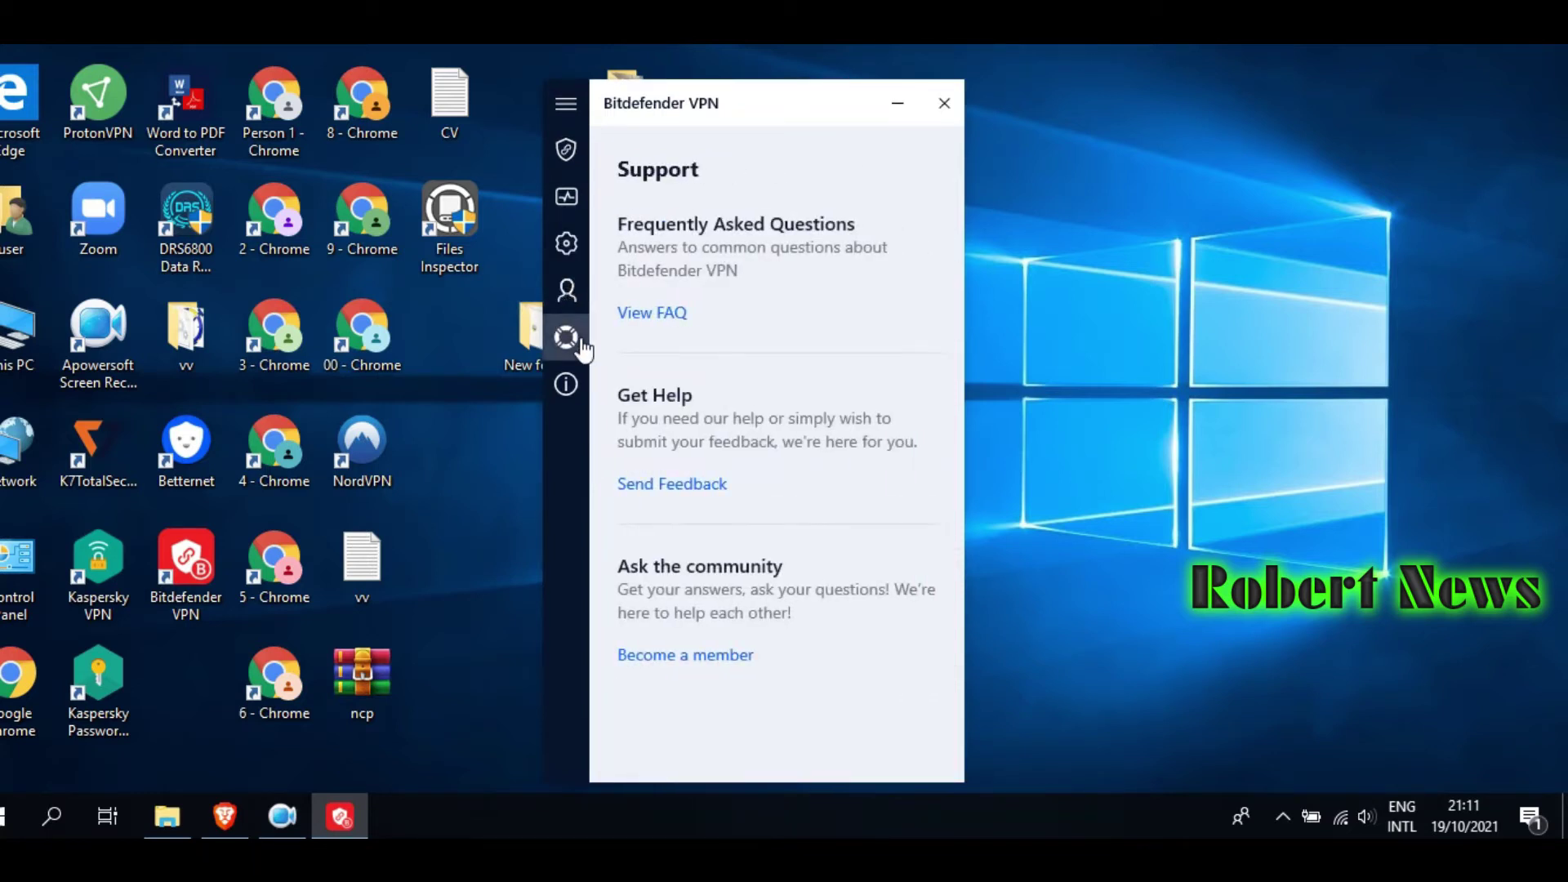
{"action": "left_click", "coordinate": [570, 252]}
{"action": "left_click", "coordinate": [583, 347]}
{"action": "left_click", "coordinate": [579, 389]}
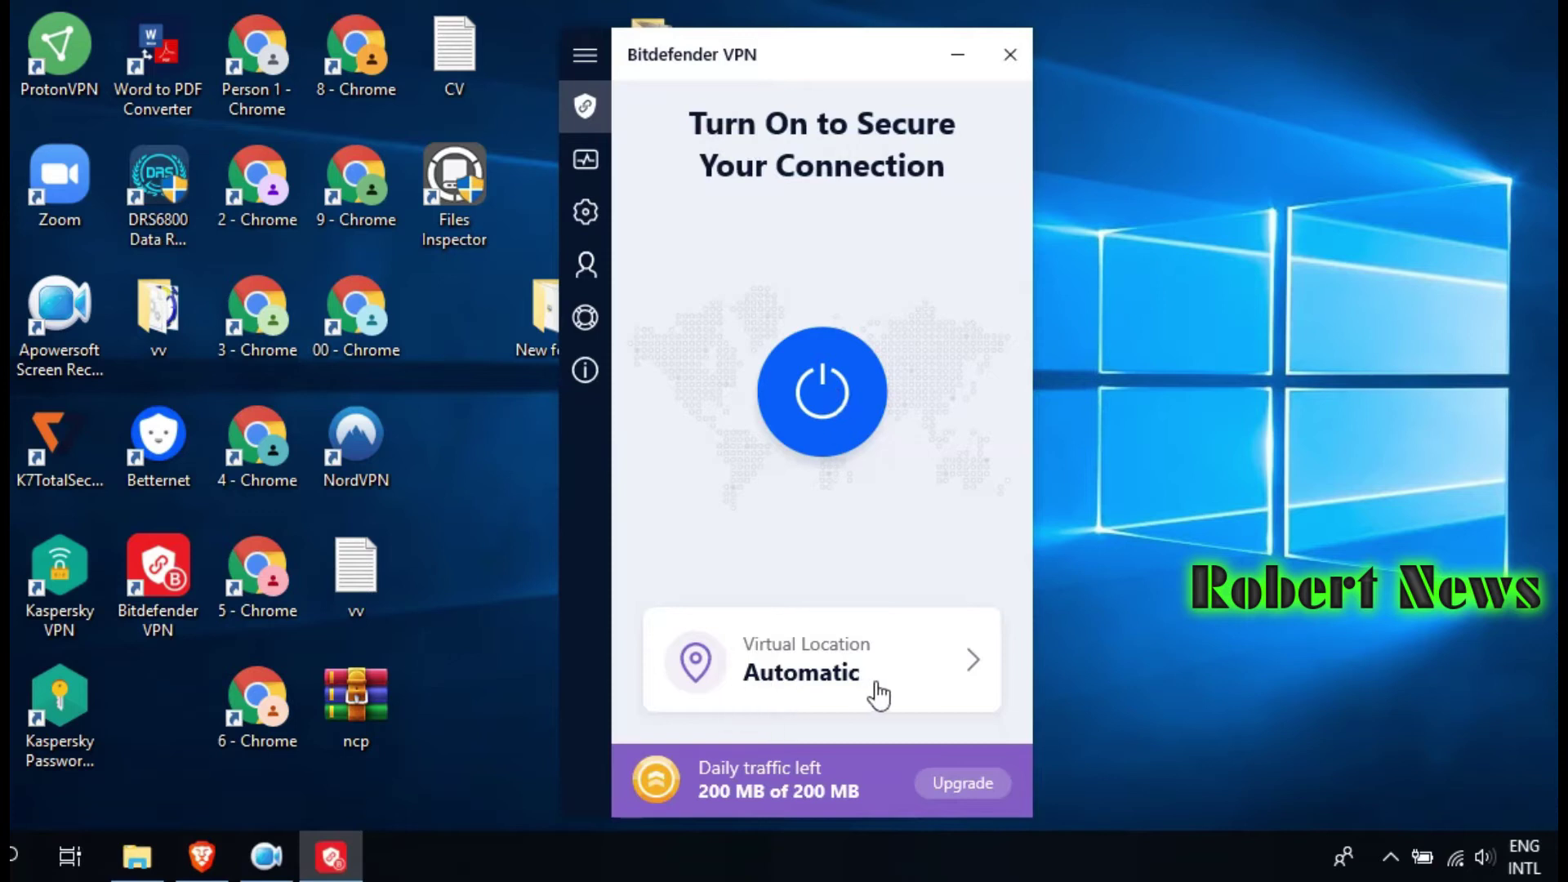
- Pick United Arab Emirates from the 48-location list, then dismiss the Upgrade prompt, keeping Automatic
{"action": "left_click", "coordinate": [976, 671]}
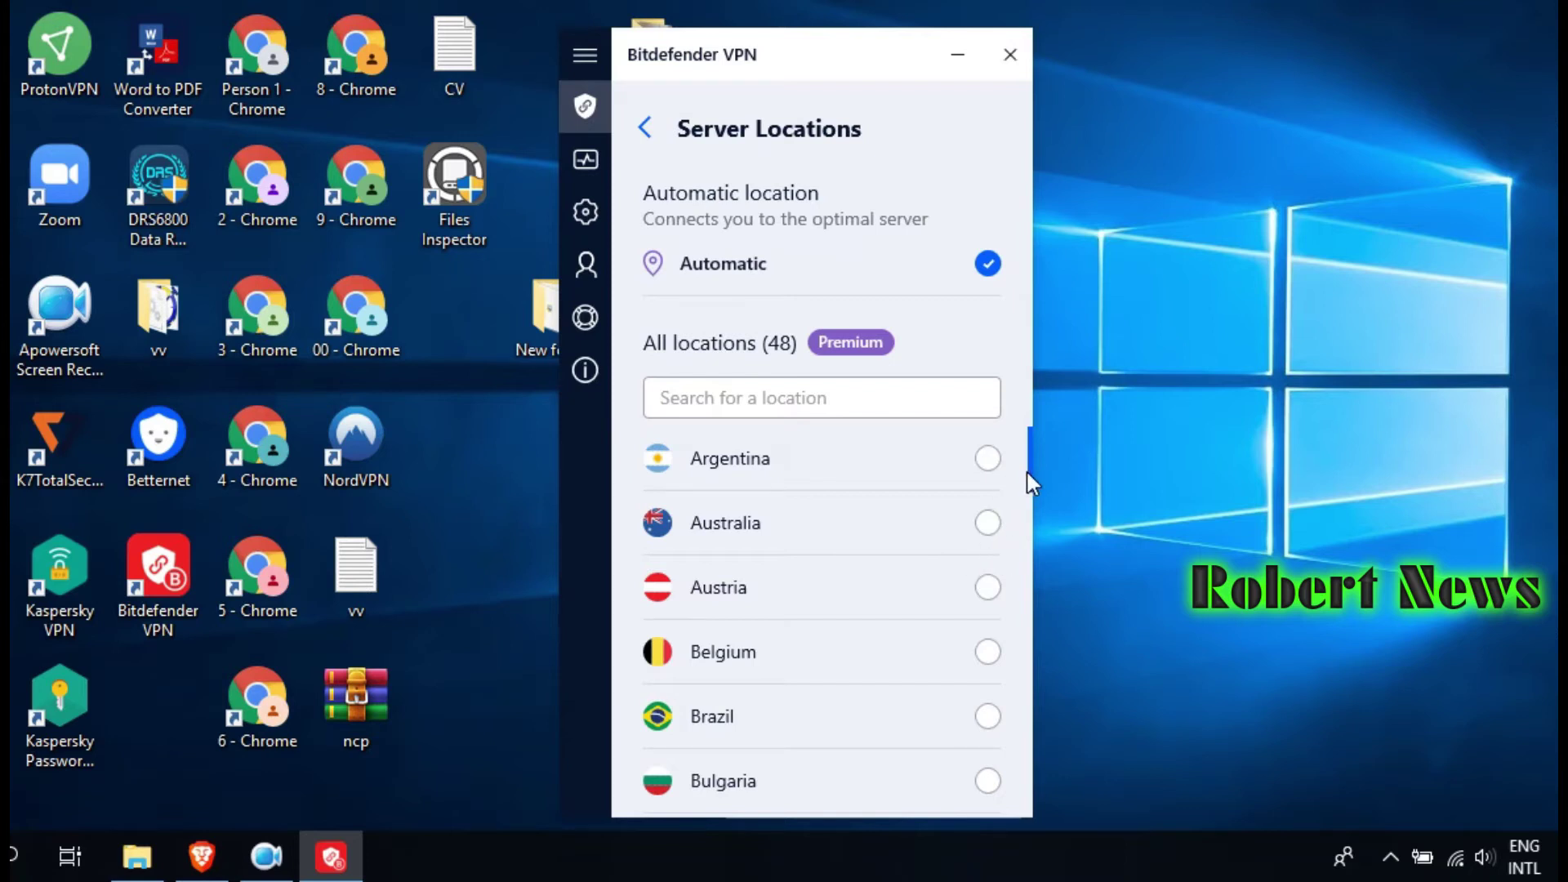
{"action": "left_click_drag", "start_coordinate": [1027, 481], "coordinate": [1045, 832]}
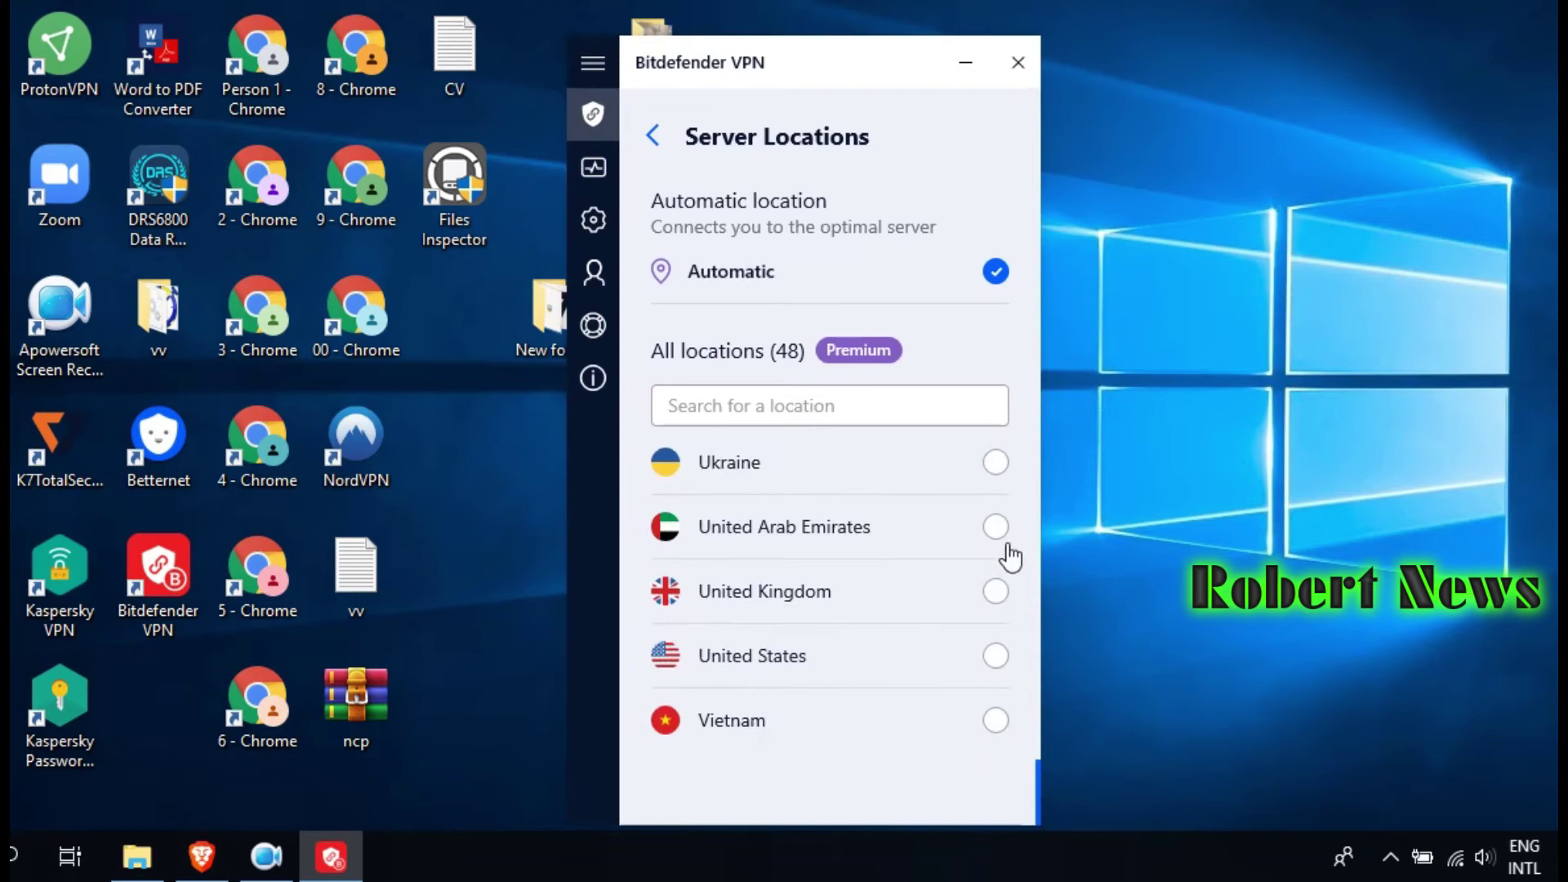
{"action": "left_click", "coordinate": [998, 535]}
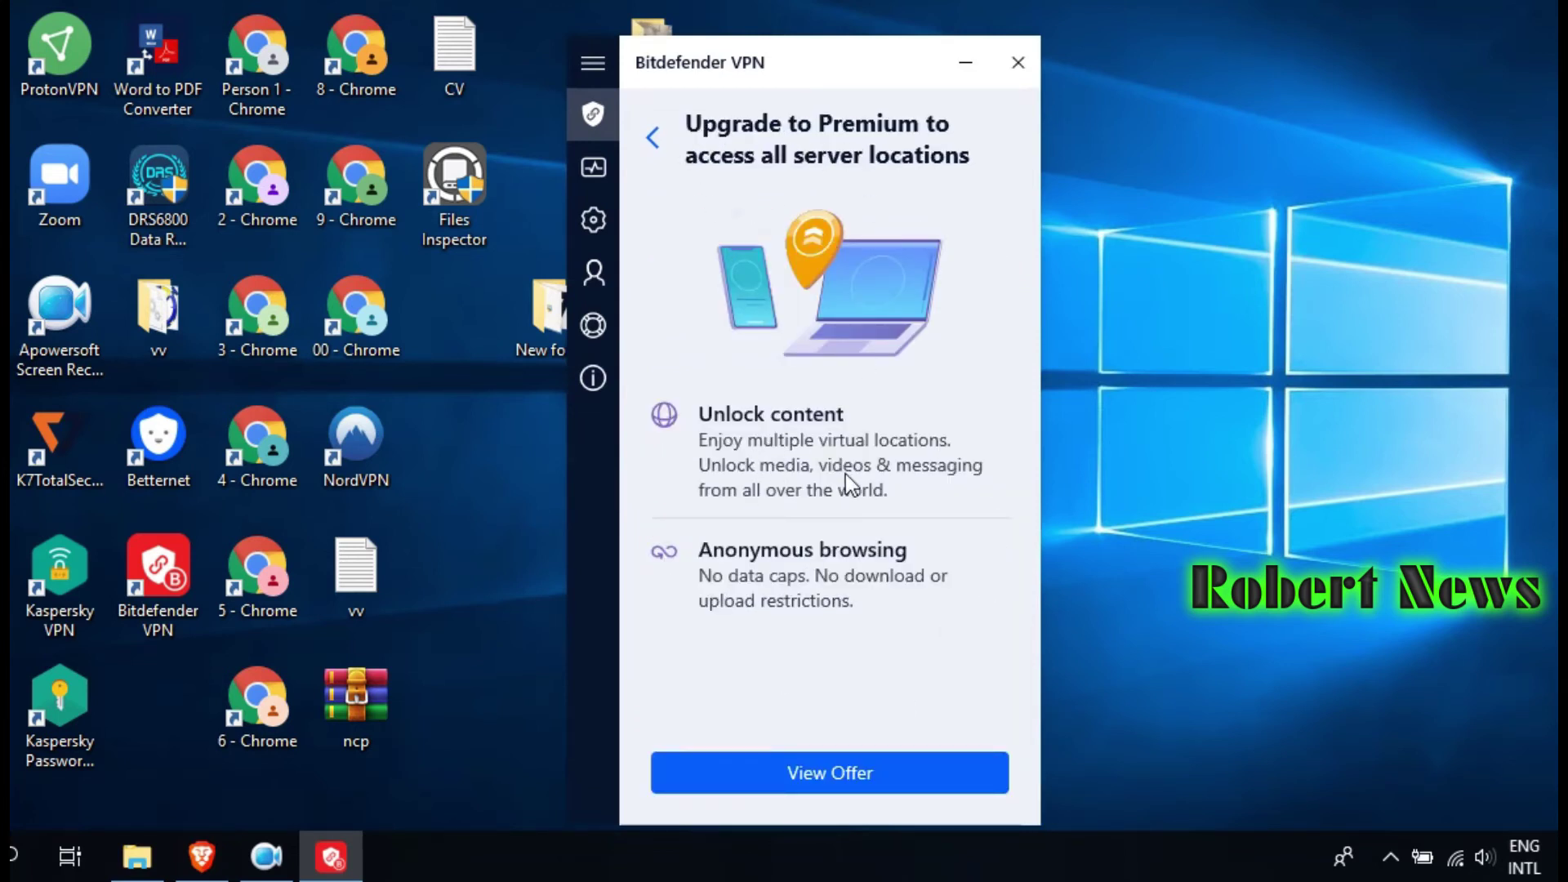
{"action": "left_click", "coordinate": [656, 139]}
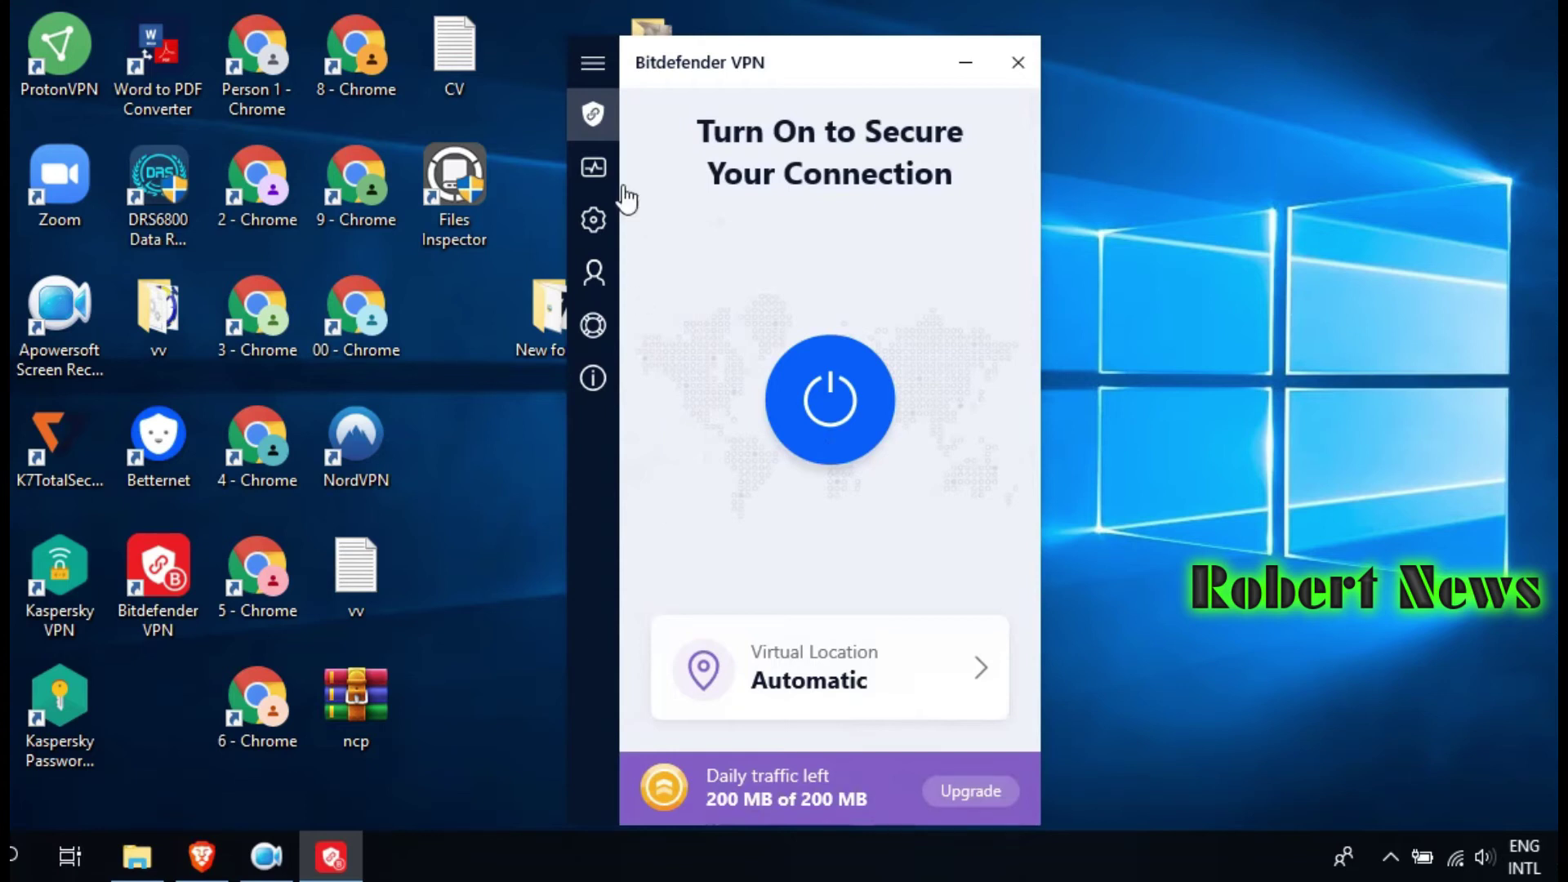
- Show the session Dashboard and expand Denmark under Top connected locations to reveal its IP
{"action": "left_click", "coordinate": [595, 64]}
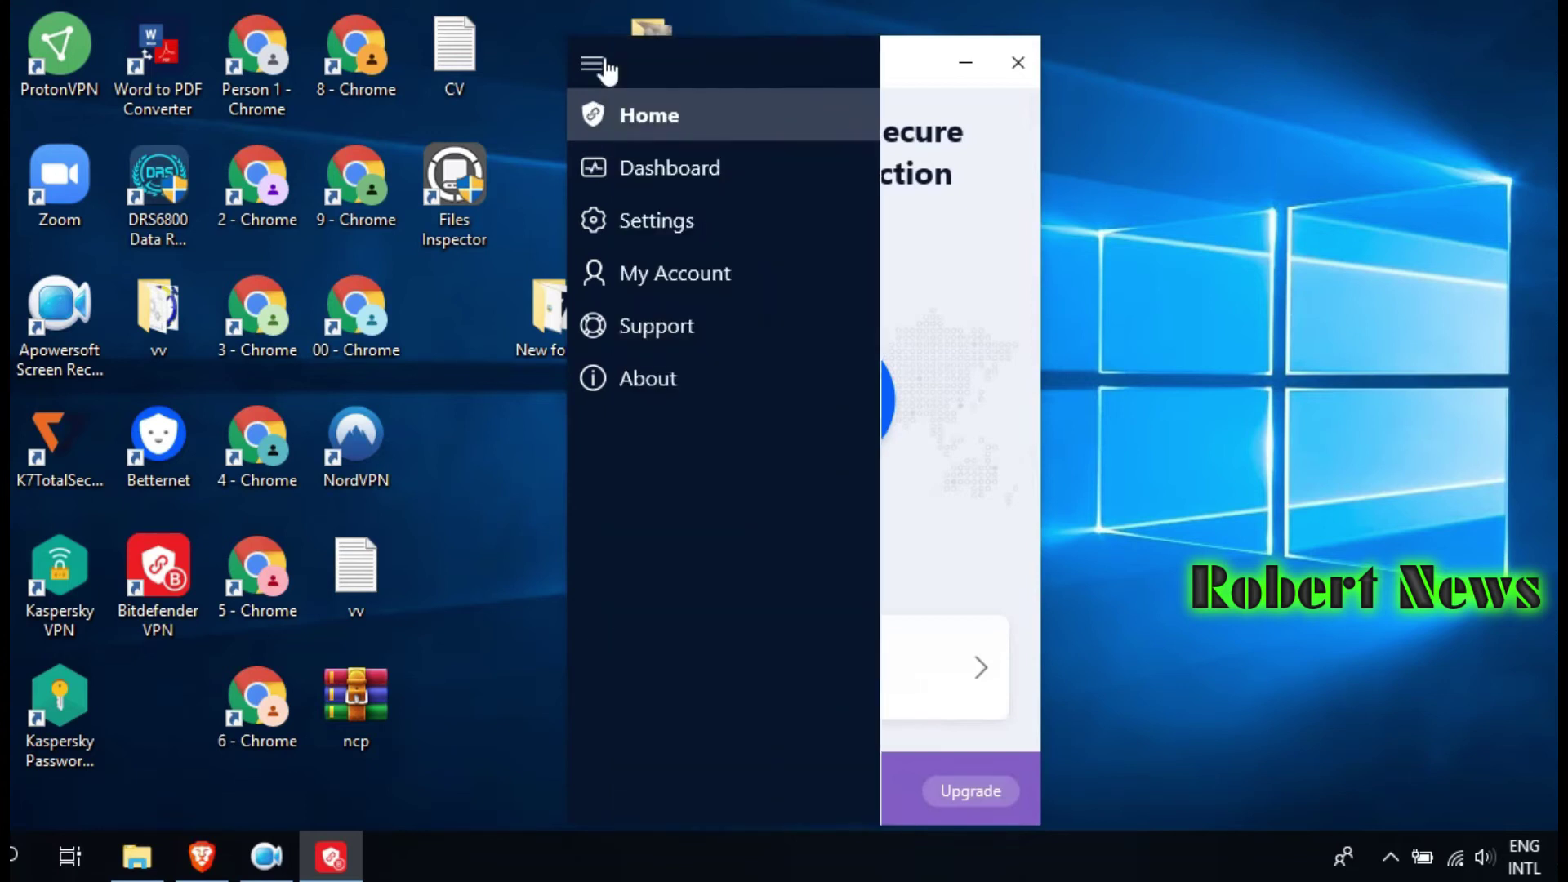
{"action": "left_click", "coordinate": [676, 179]}
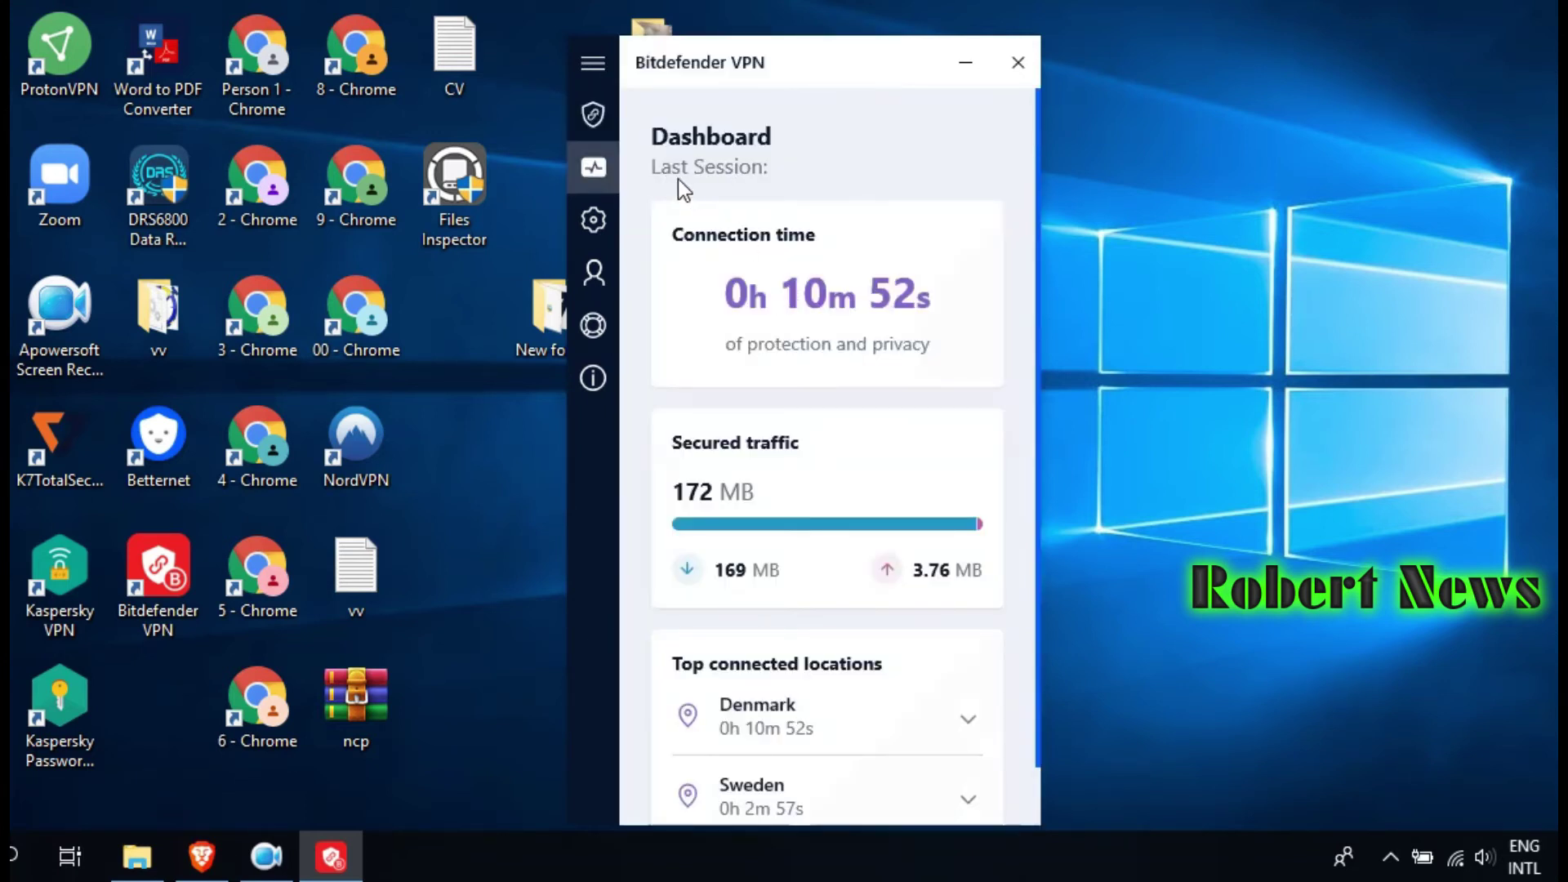
{"action": "scroll", "coordinate": [826, 539], "scroll_direction": "down", "scroll_amount": 1}
{"action": "scroll", "coordinate": [796, 526], "scroll_direction": "up", "scroll_amount": 1}
{"action": "left_click", "coordinate": [973, 719]}
{"action": "scroll", "coordinate": [889, 746], "scroll_direction": "down", "scroll_amount": 1}
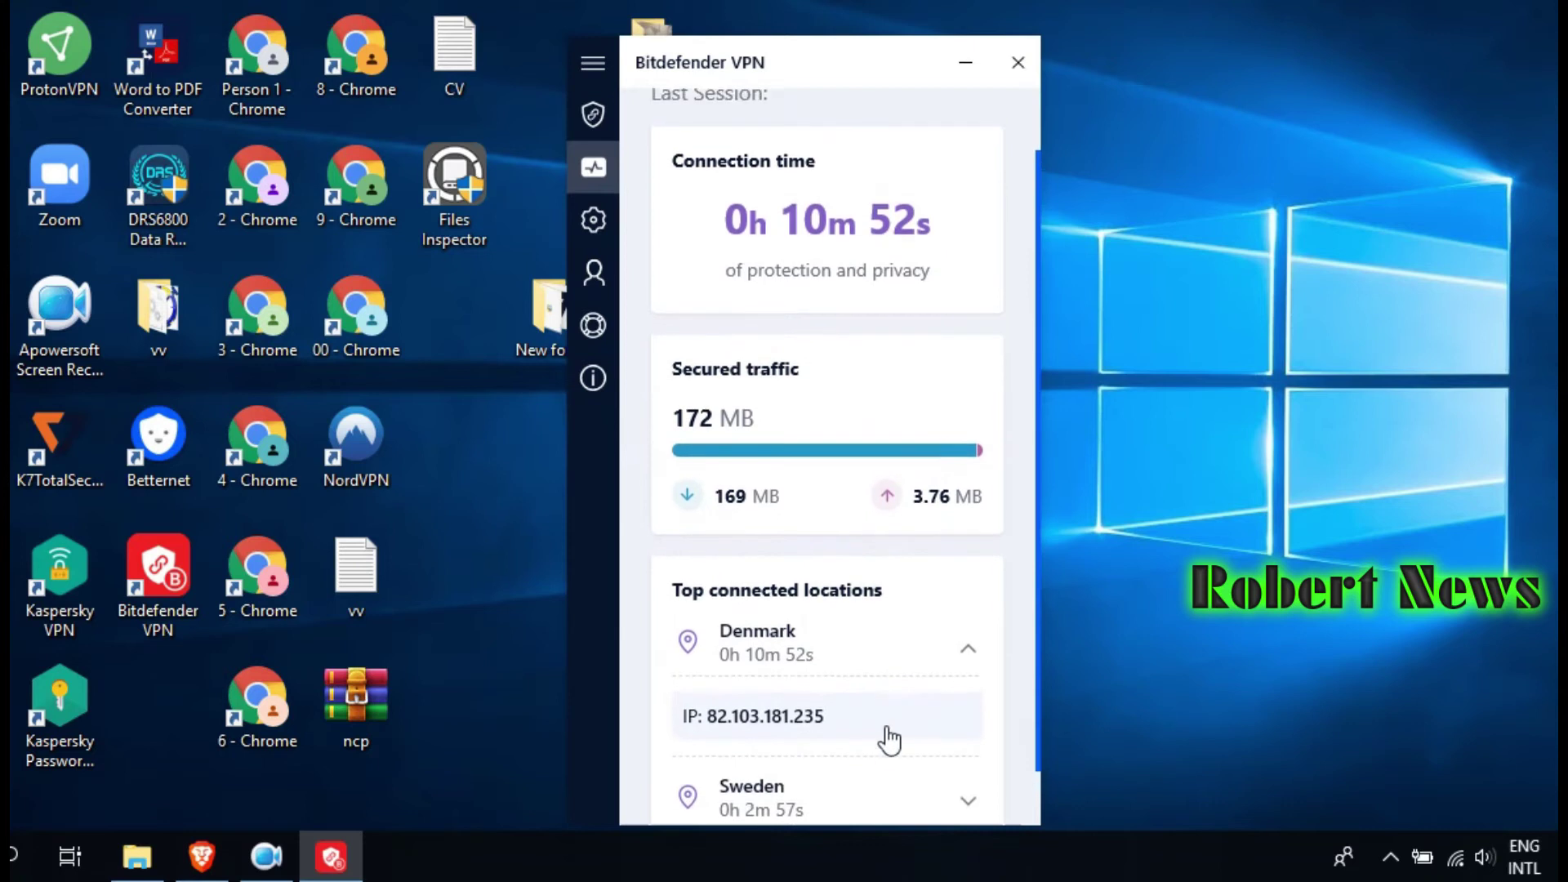
{"action": "scroll", "coordinate": [797, 657], "scroll_direction": "down", "scroll_amount": 1}
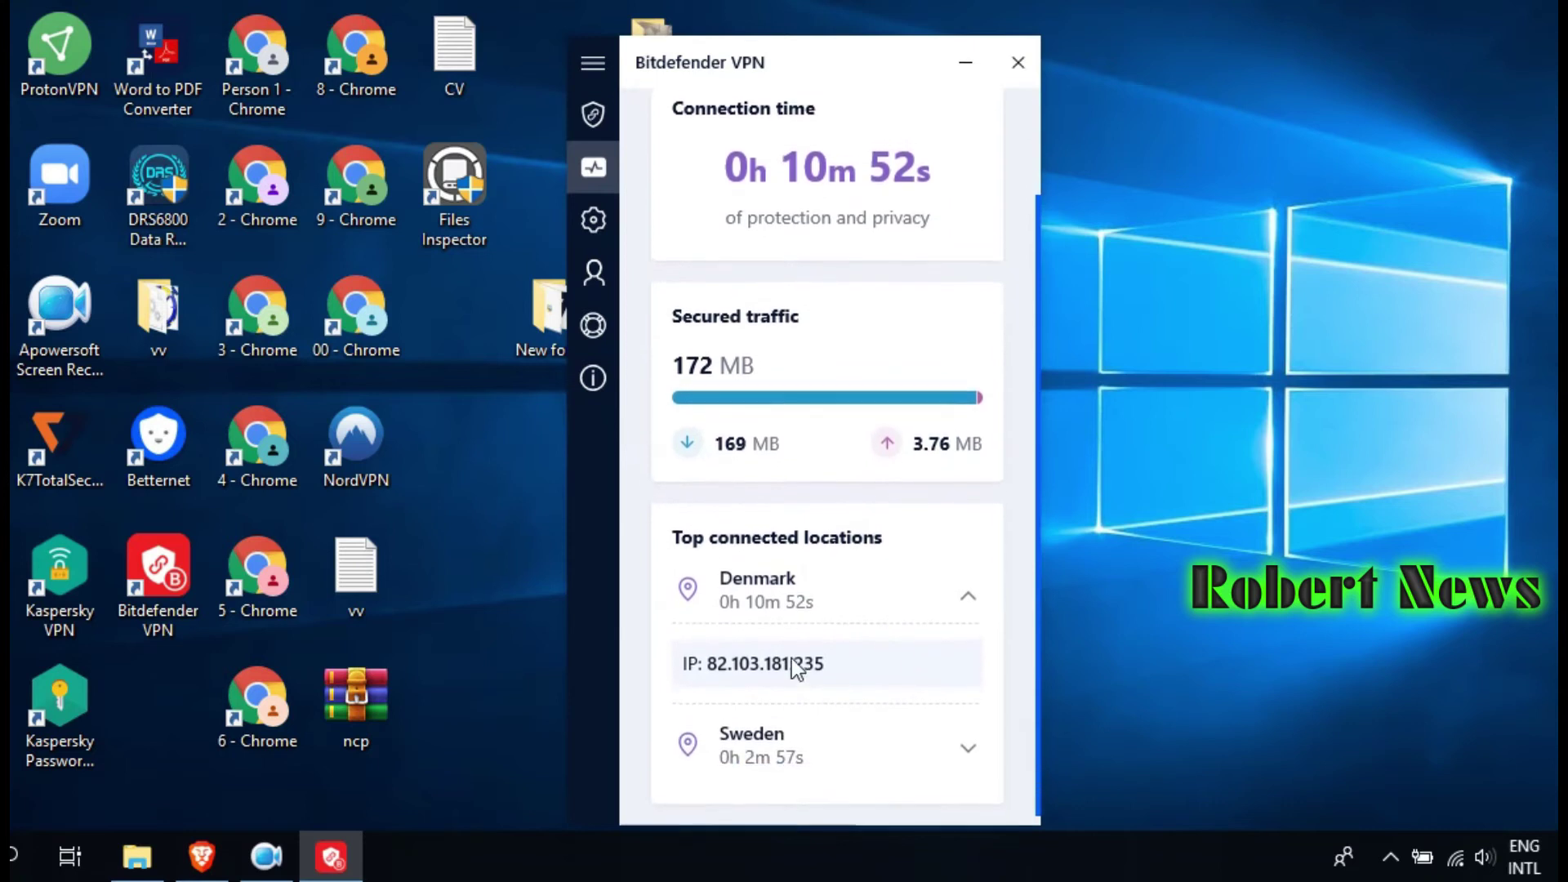
- Browse the General, Autoconnect and Notifications settings tabs, then the Support and About pages
{"action": "left_click", "coordinate": [600, 229]}
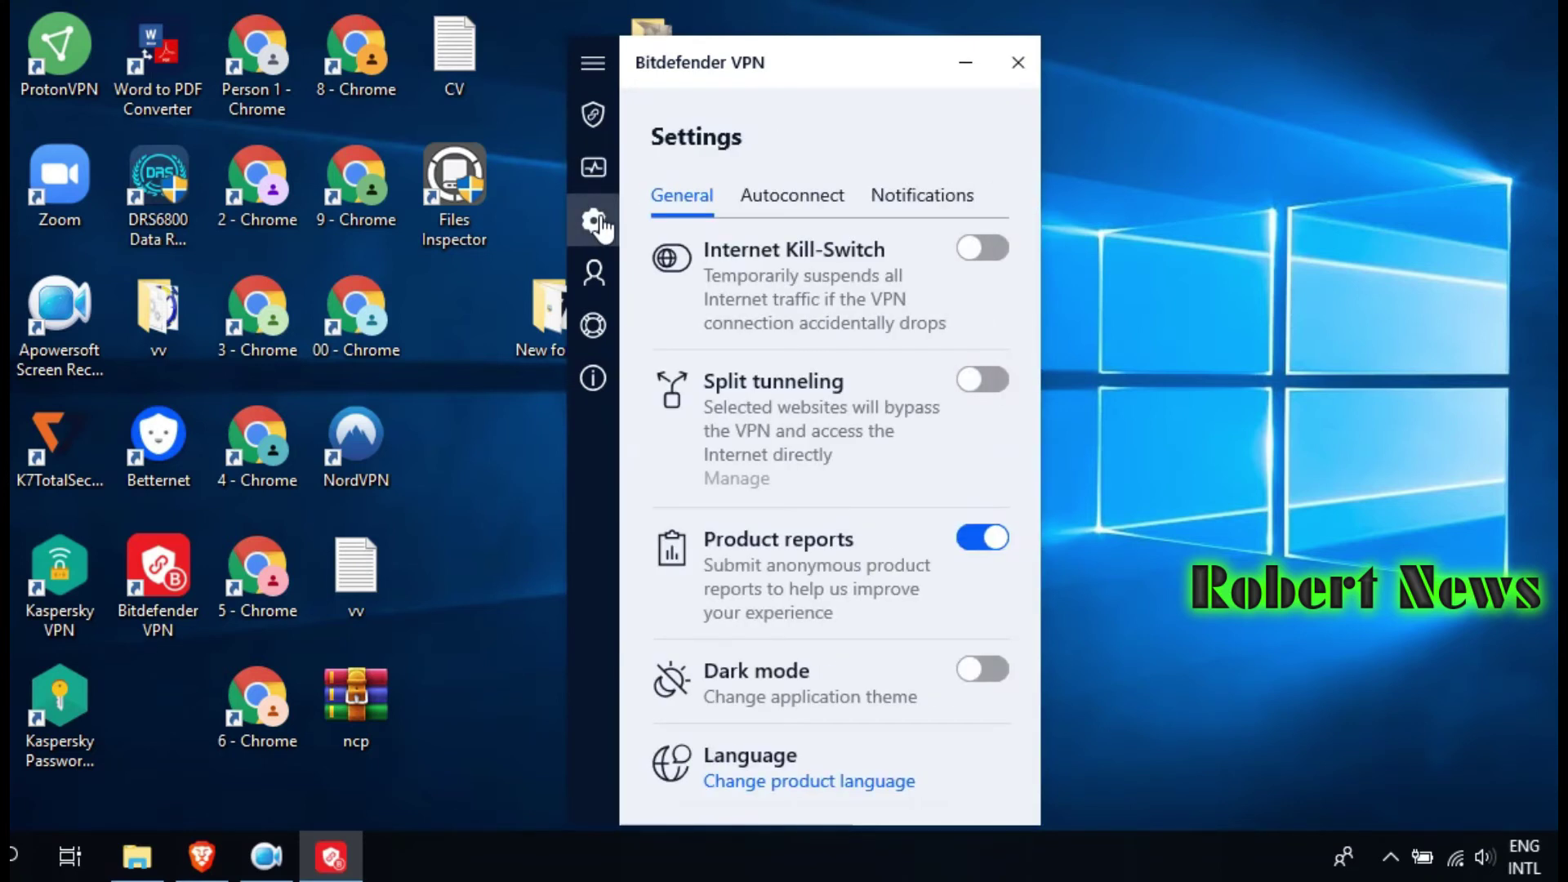
{"action": "left_click", "coordinate": [798, 206]}
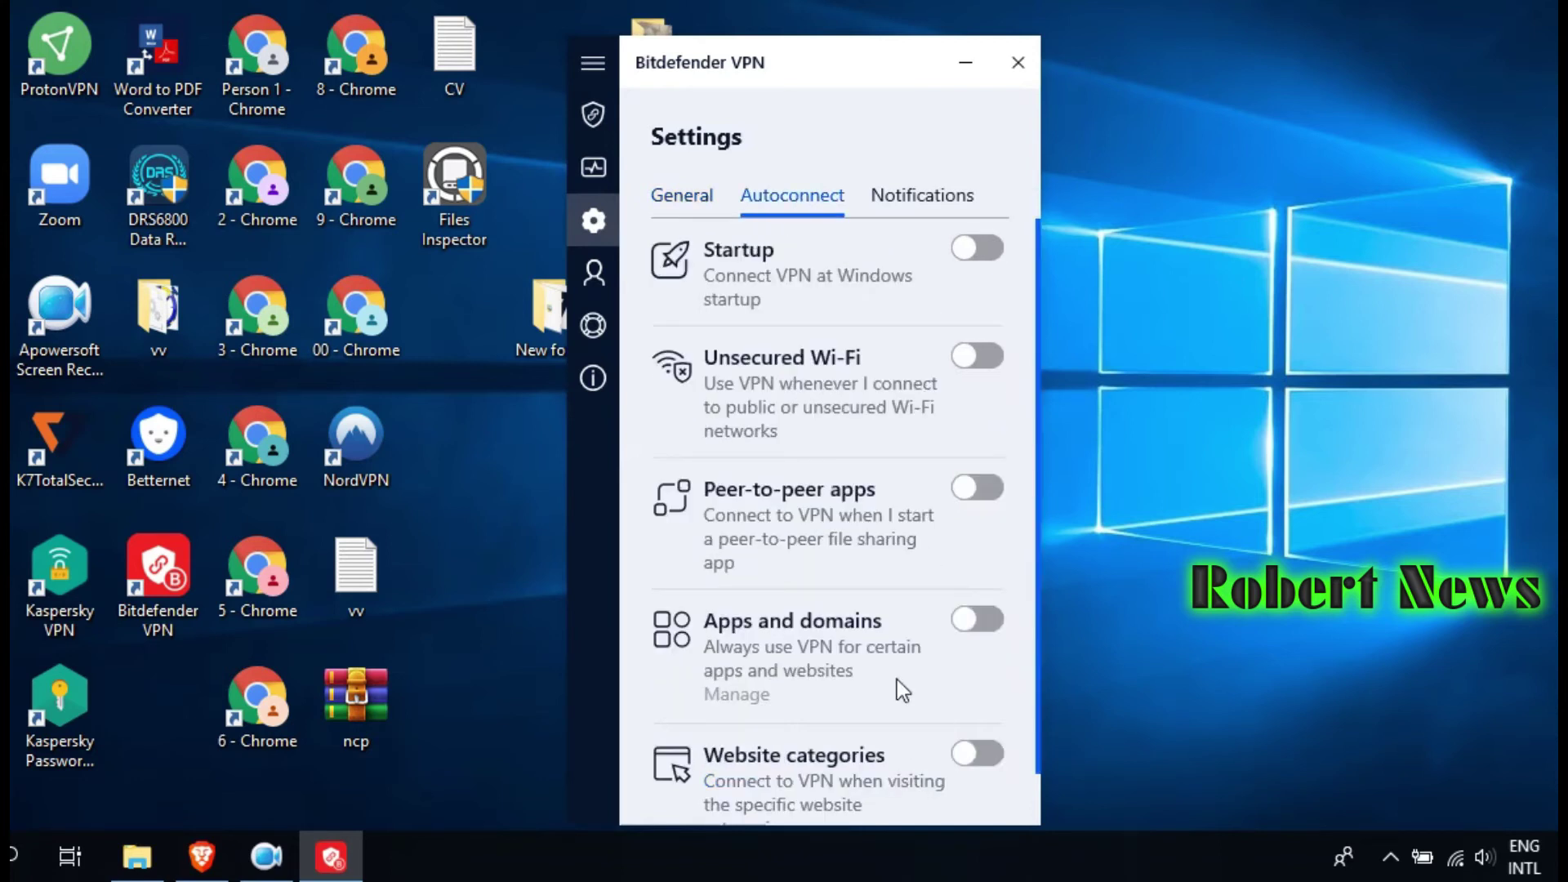
{"action": "left_click", "coordinate": [922, 203]}
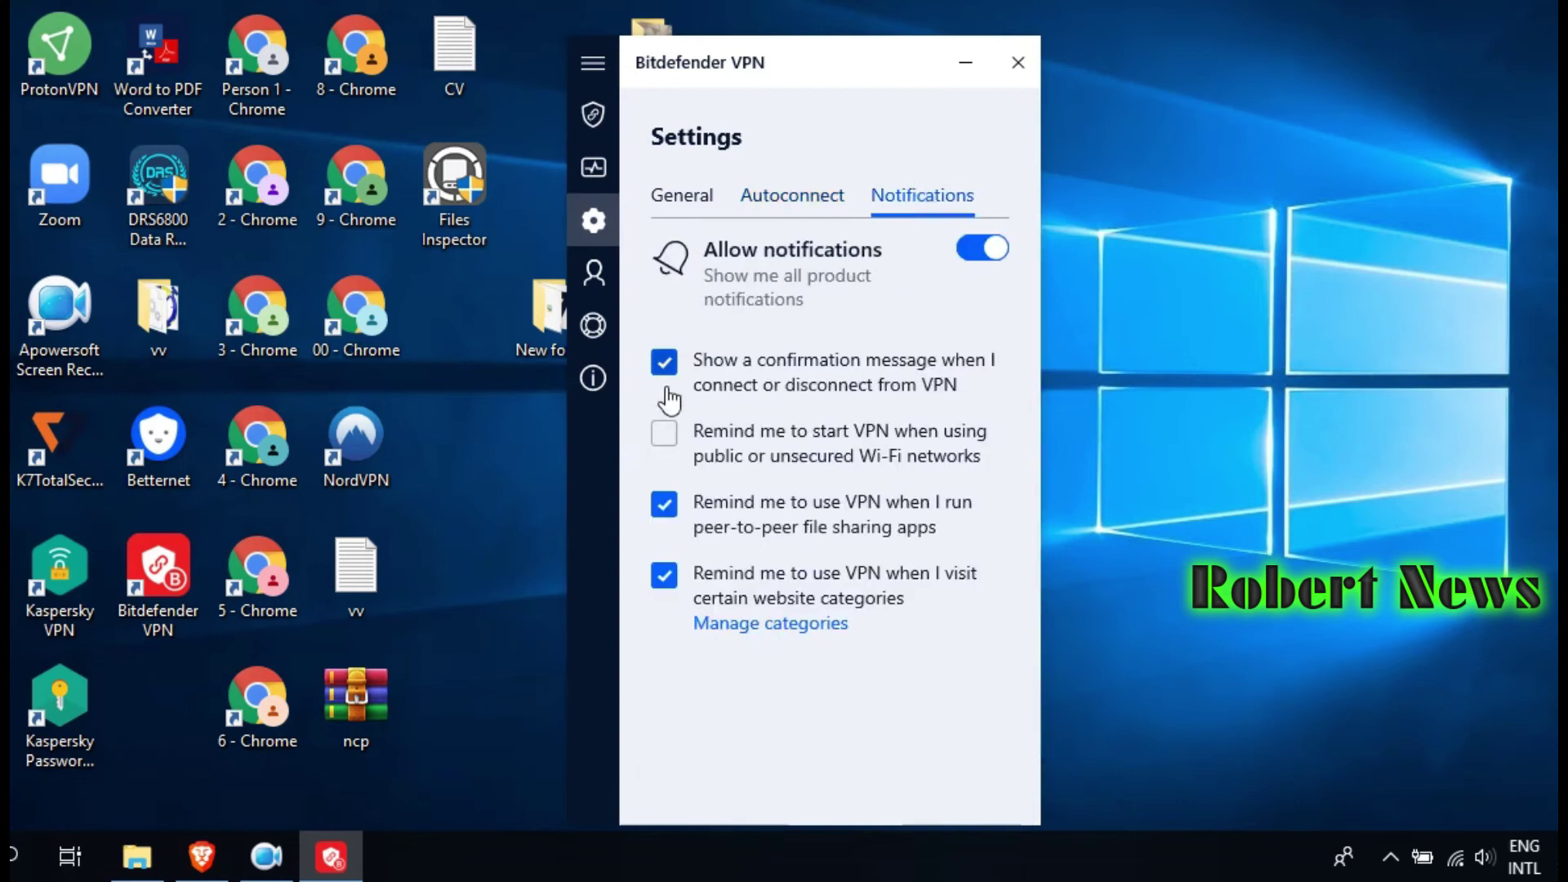
{"action": "left_click", "coordinate": [811, 198]}
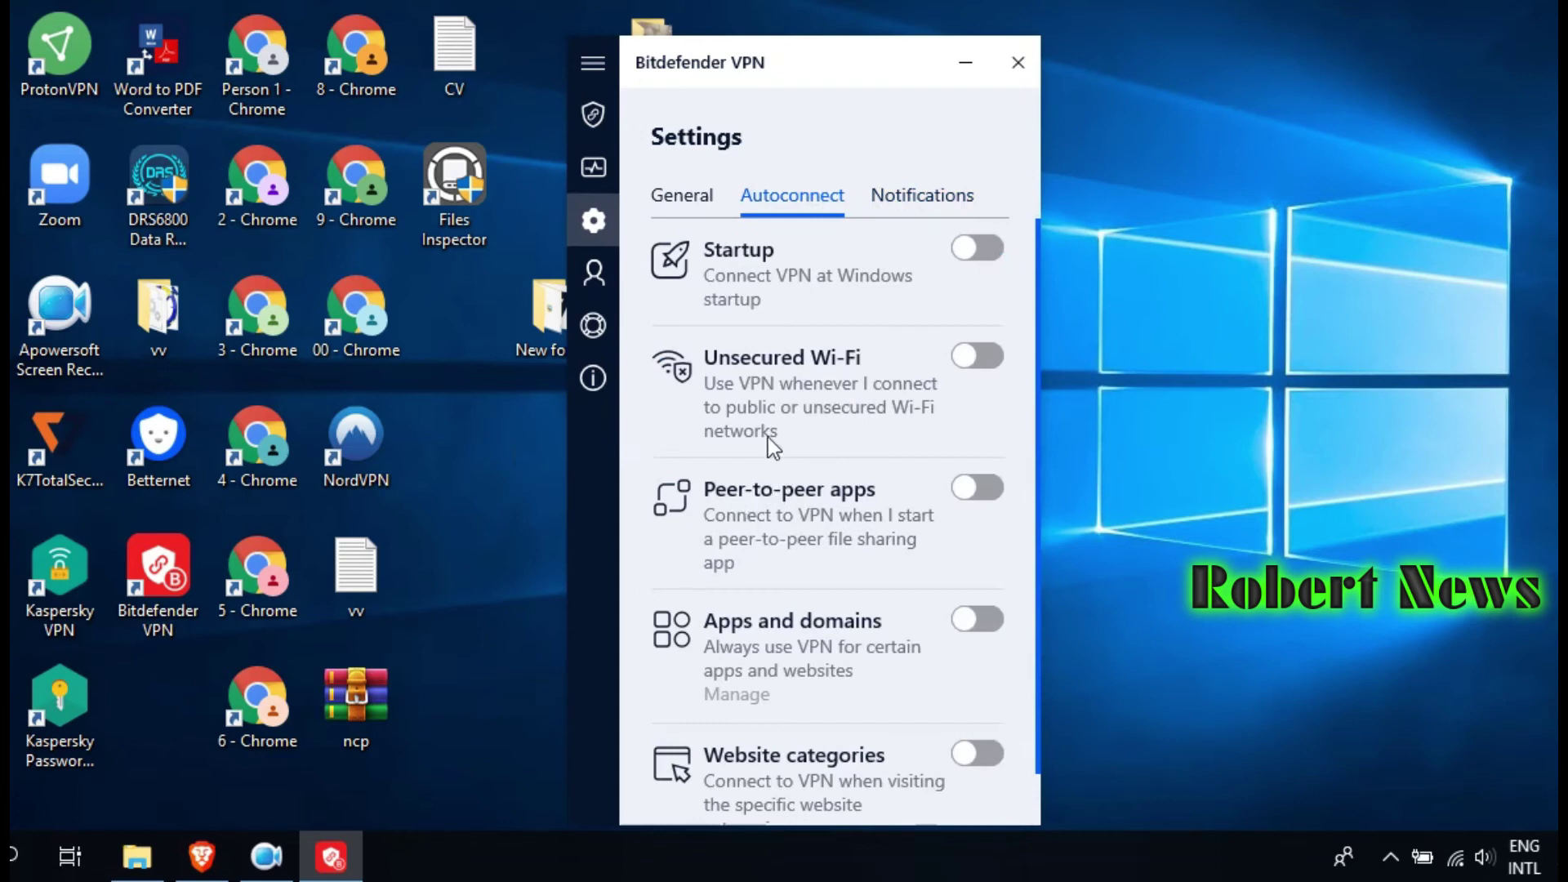
{"action": "left_click", "coordinate": [704, 199]}
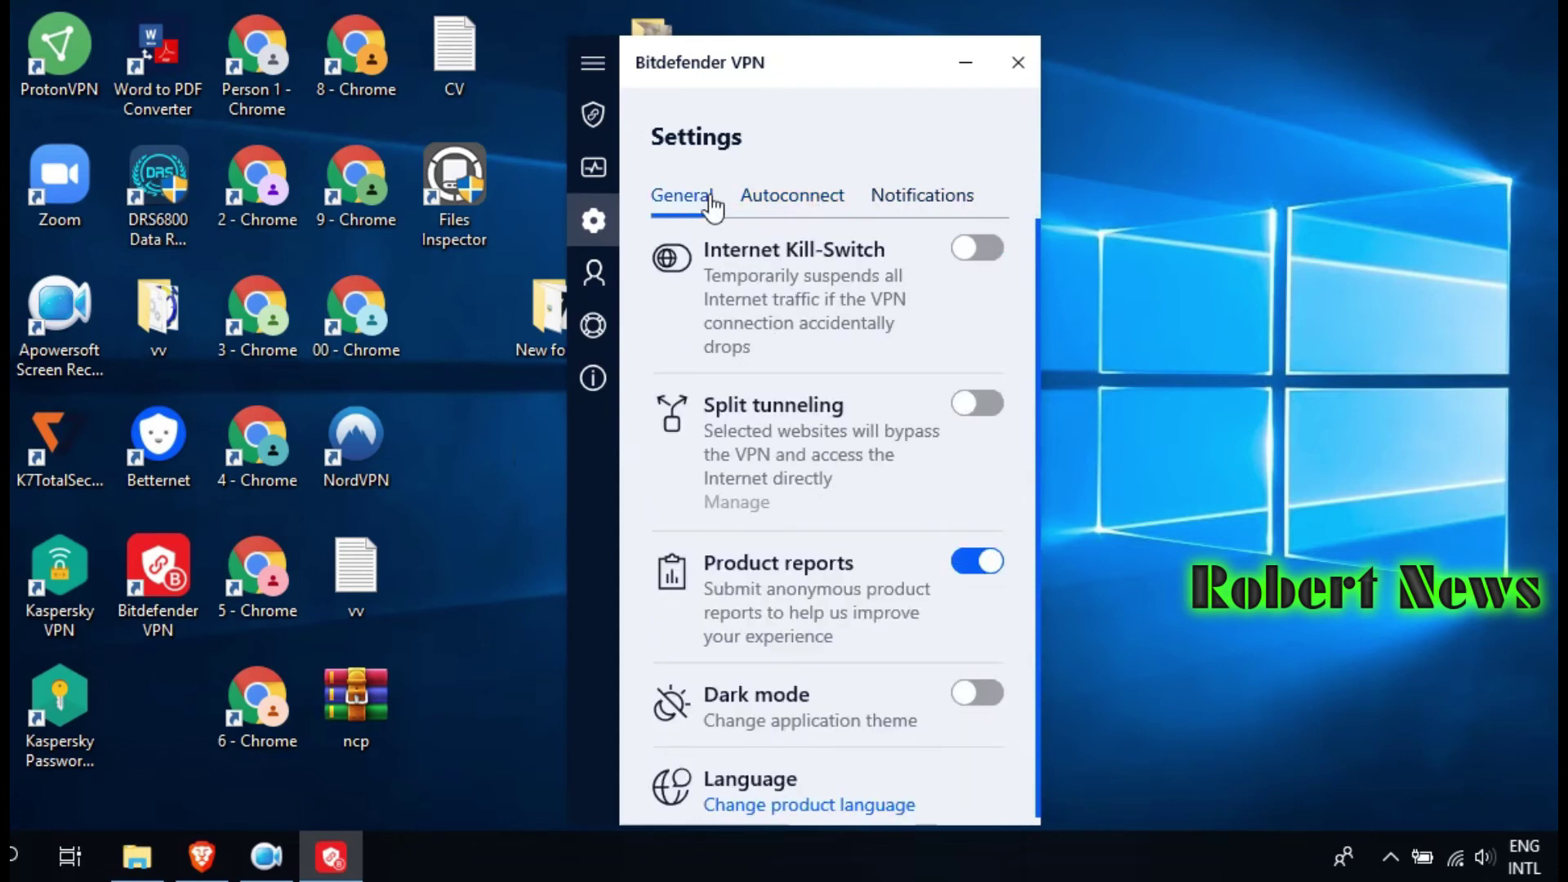
{"action": "left_click", "coordinate": [620, 338]}
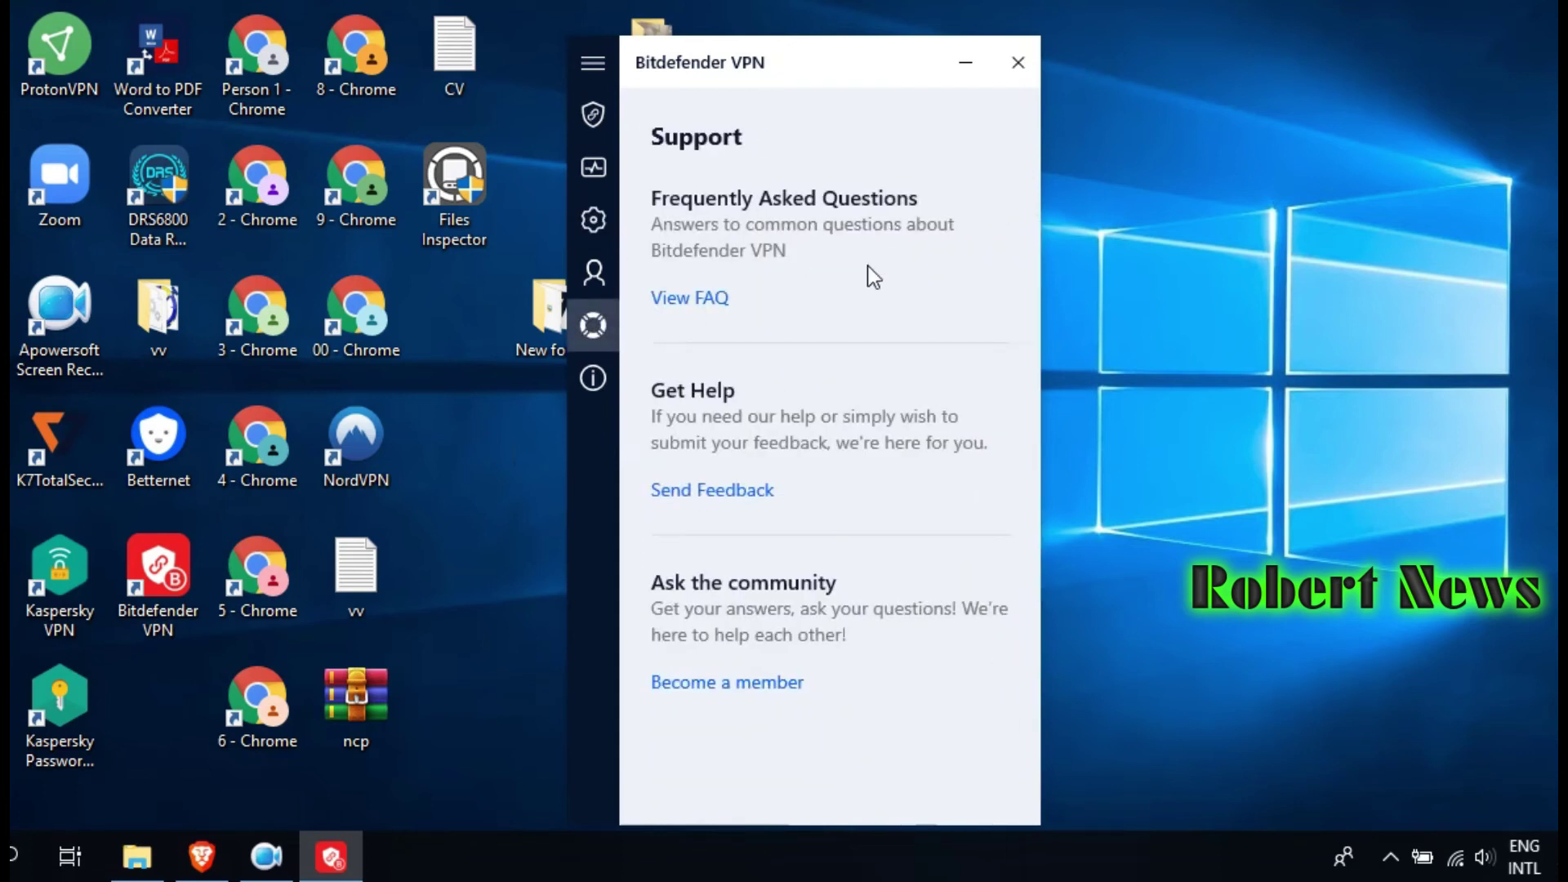
{"action": "left_click", "coordinate": [593, 378]}
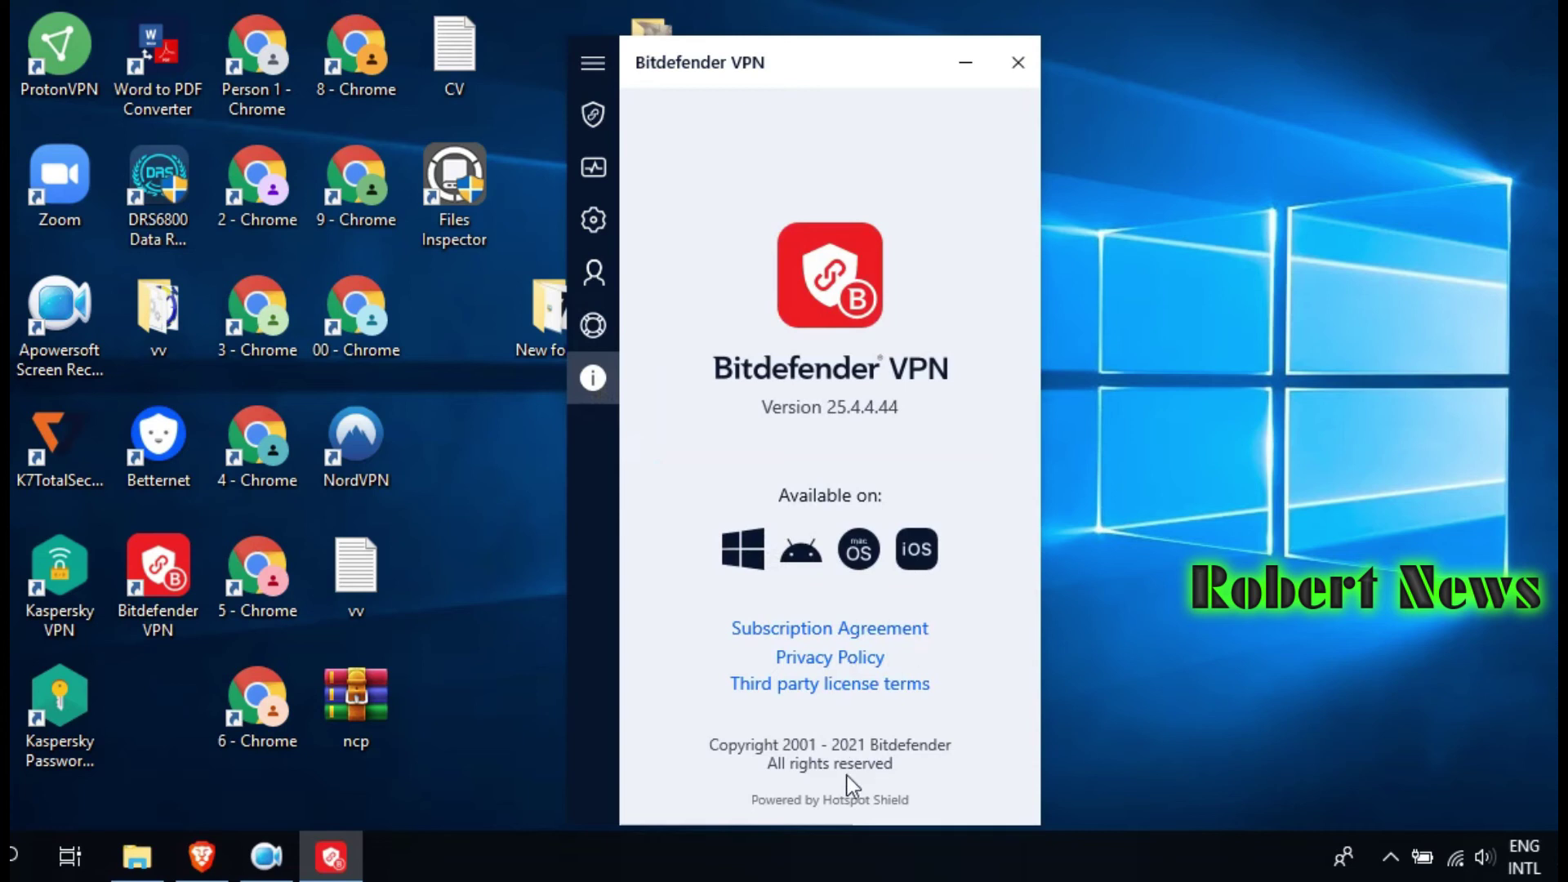
- Go back to Home and start connecting the VPN to the Automatic location
{"action": "left_click", "coordinate": [592, 64]}
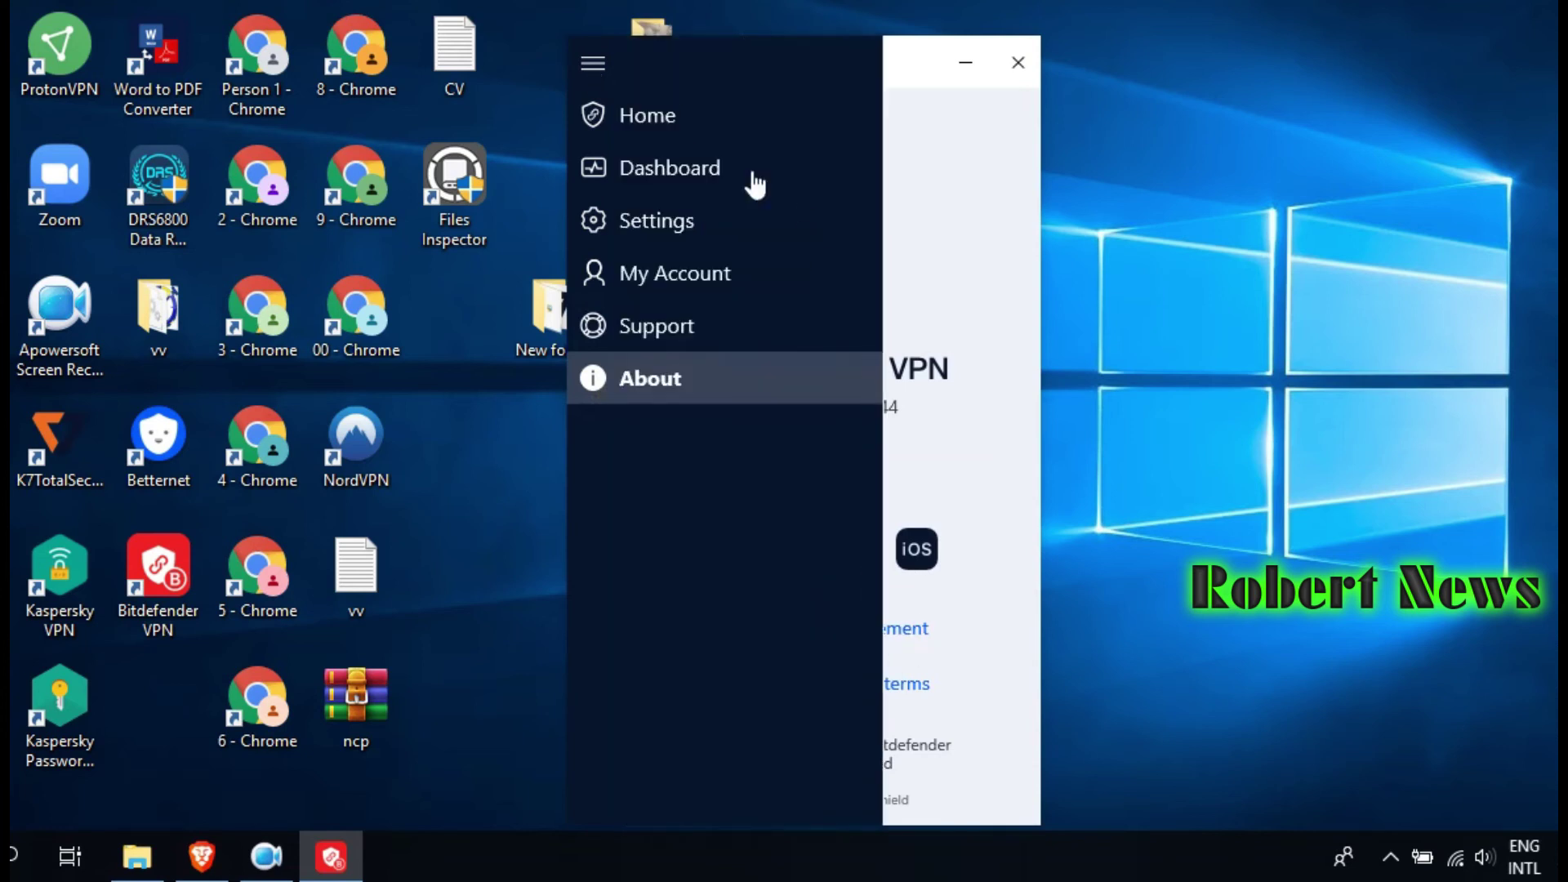
{"action": "left_click", "coordinate": [657, 114]}
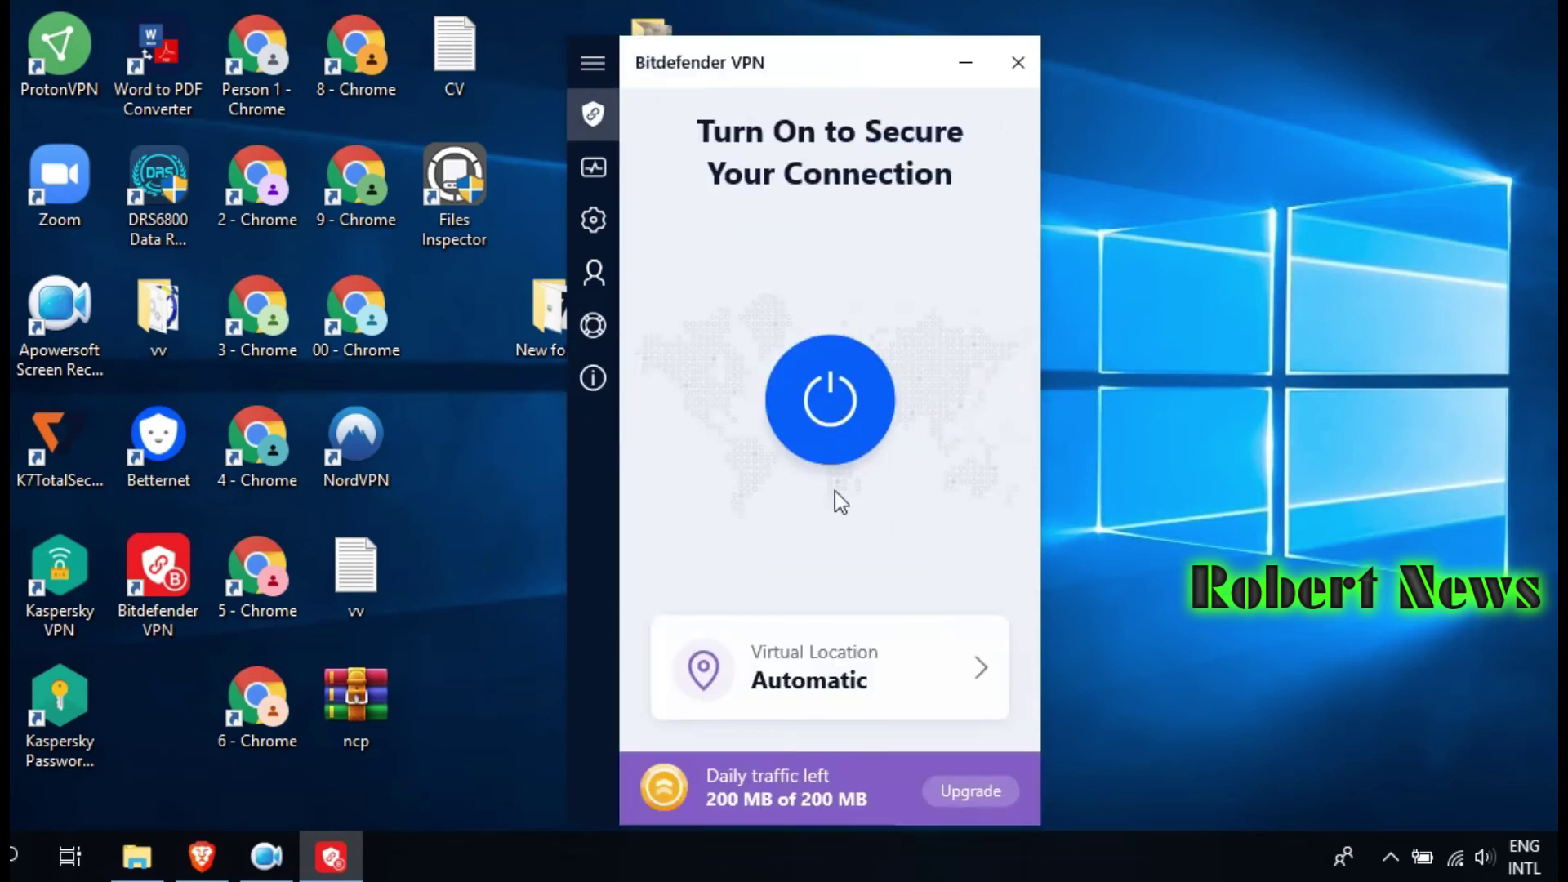
{"action": "left_click", "coordinate": [878, 402]}
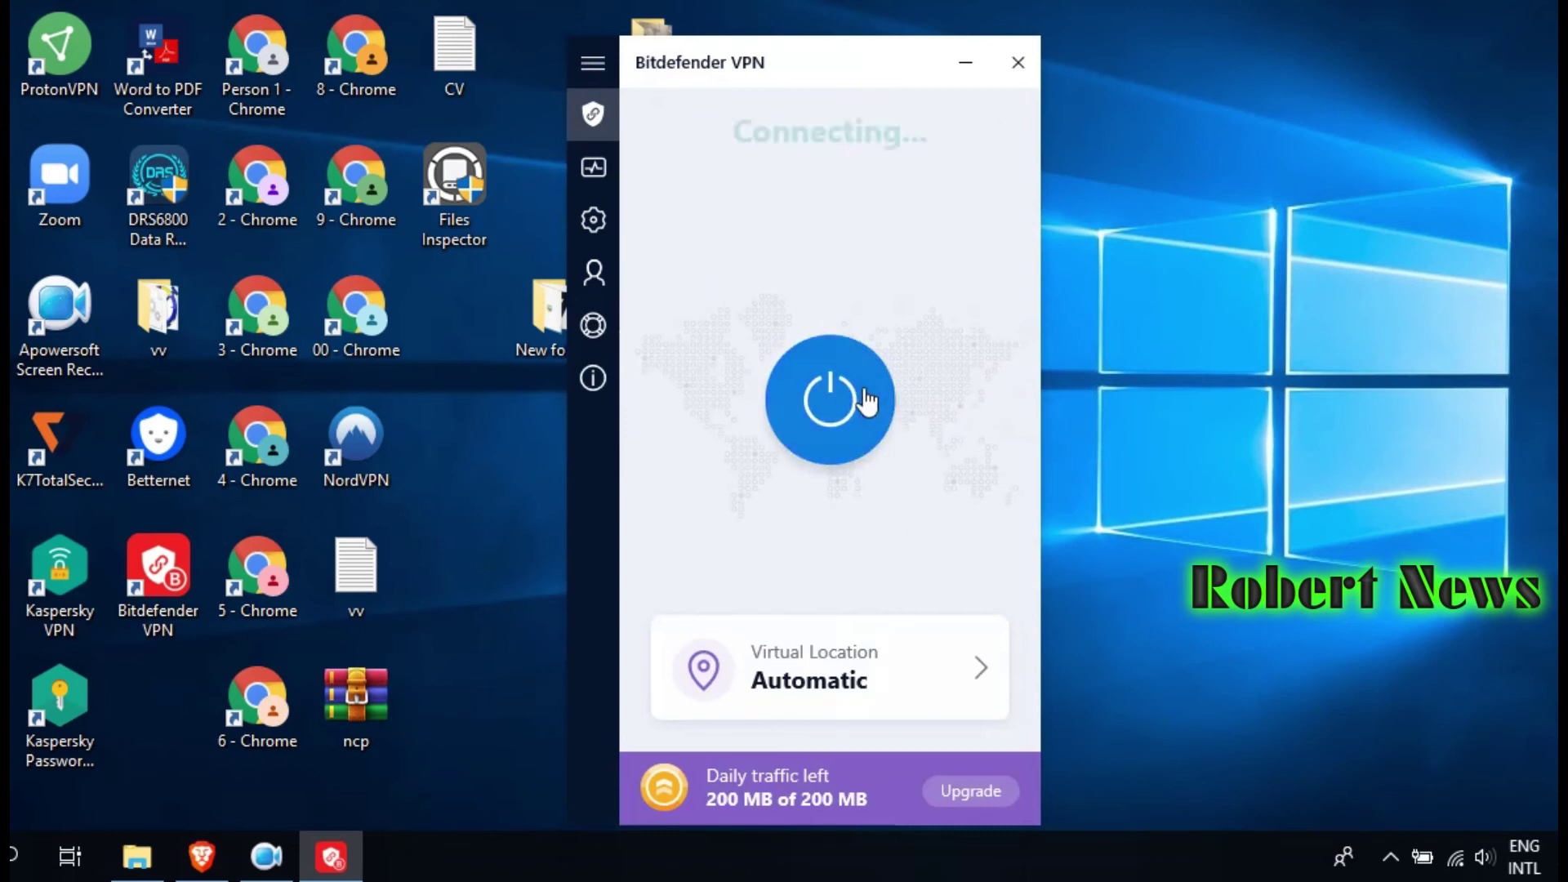